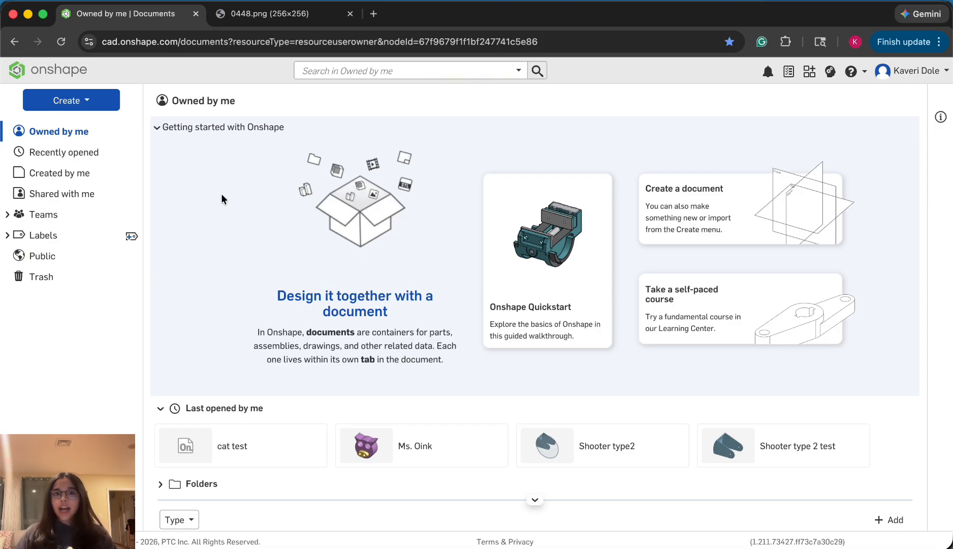
Check the cat emoji reference image, and create a new document named "Cat Emoji Practice"
{"action": "left_click", "coordinate": [252, 19]}
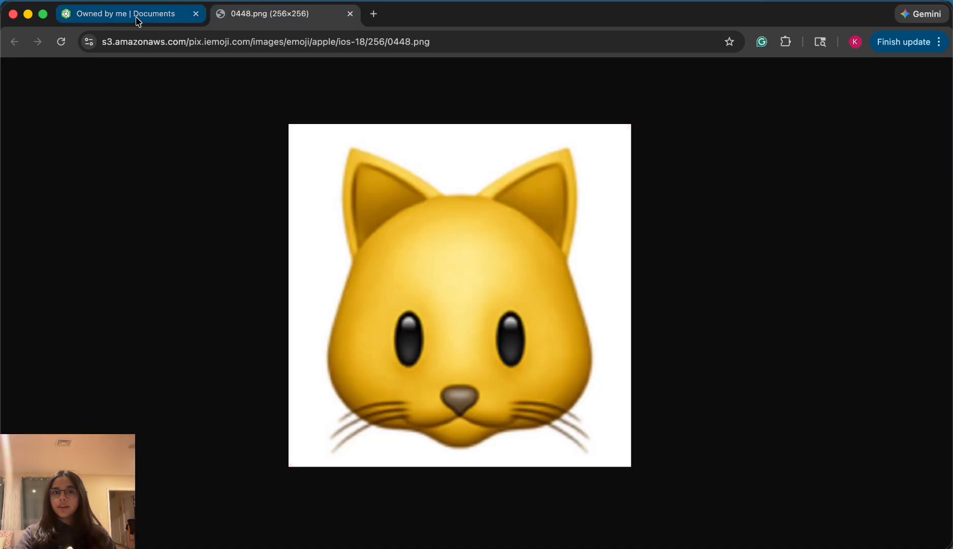
{"action": "left_click", "coordinate": [138, 21]}
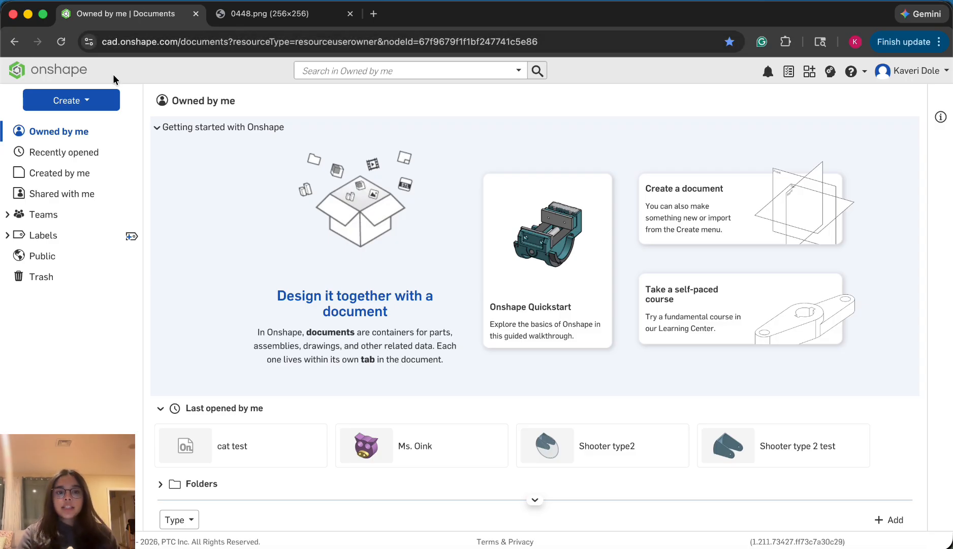
{"action": "left_click", "coordinate": [95, 101]}
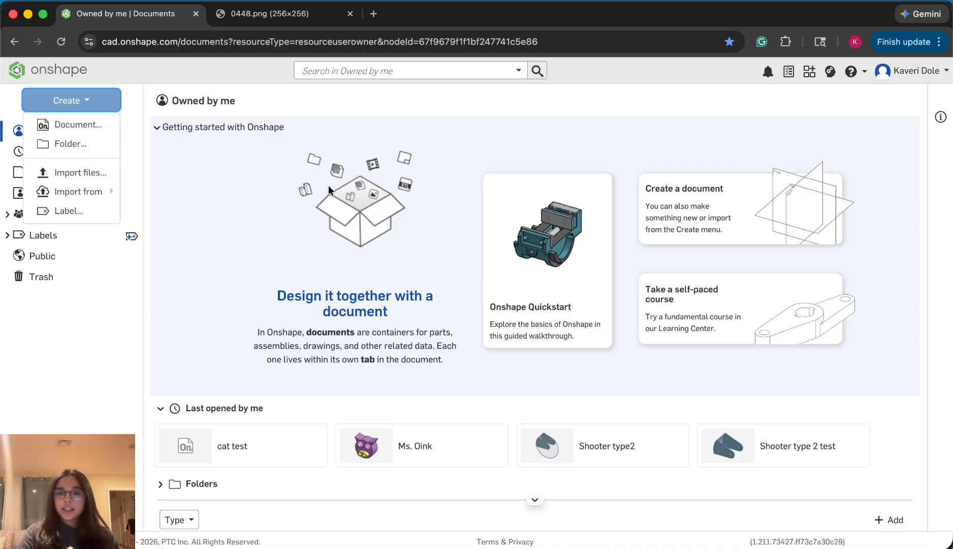
{"action": "left_click", "coordinate": [77, 128]}
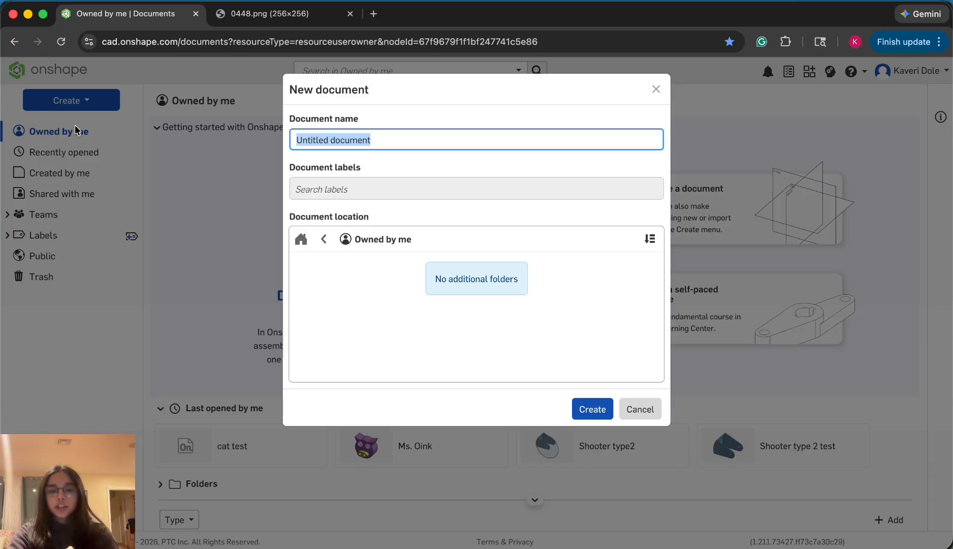
{"action": "type", "text": "Cat Emj"}
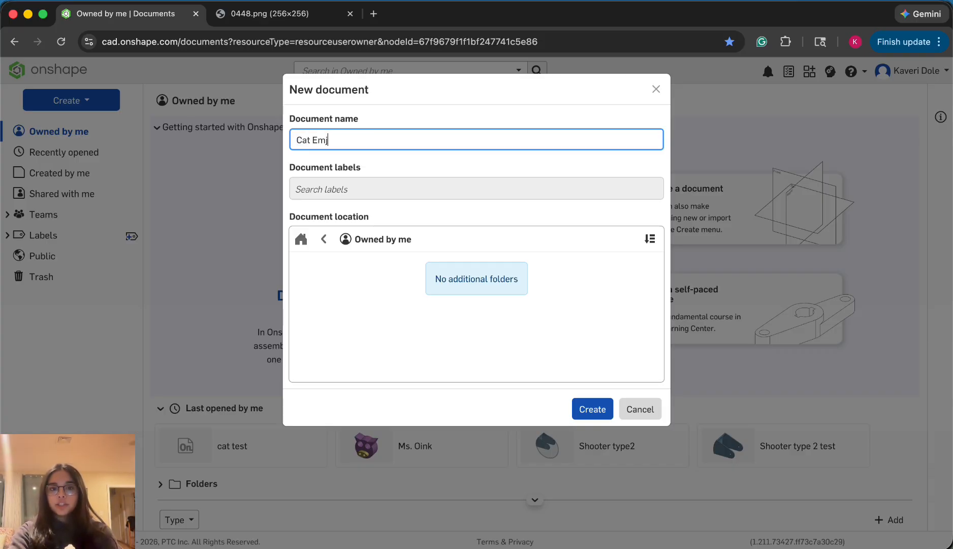
{"action": "key", "text": "BackSpace"}
{"action": "type", "text": "oh"}
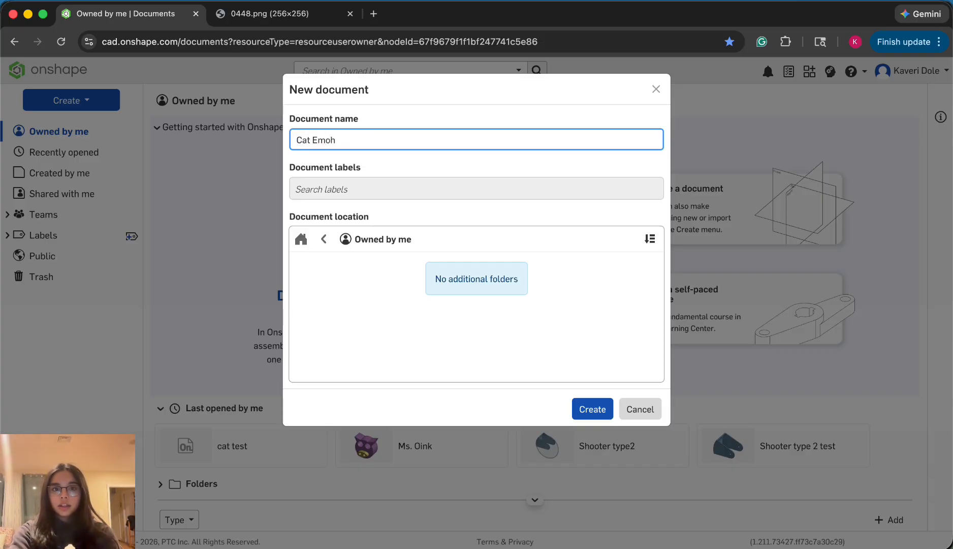
{"action": "type", "text": "jiji Practice"}
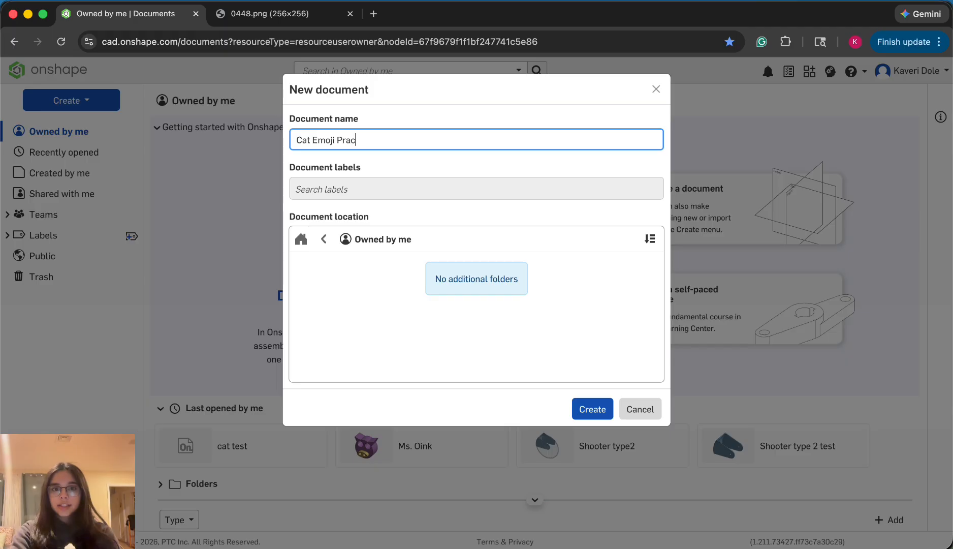
{"action": "left_click", "coordinate": [595, 411]}
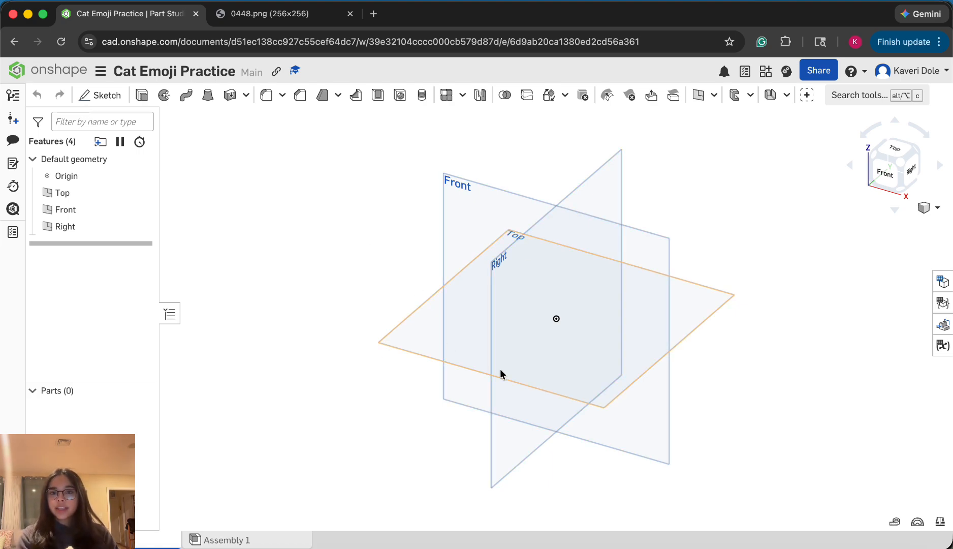
Examine the Front, Right and Top default planes from several directions and compare them with the cat emoji reference image
{"action": "right_click_drag", "start_coordinate": [295, 393], "coordinate": [293, 392]}
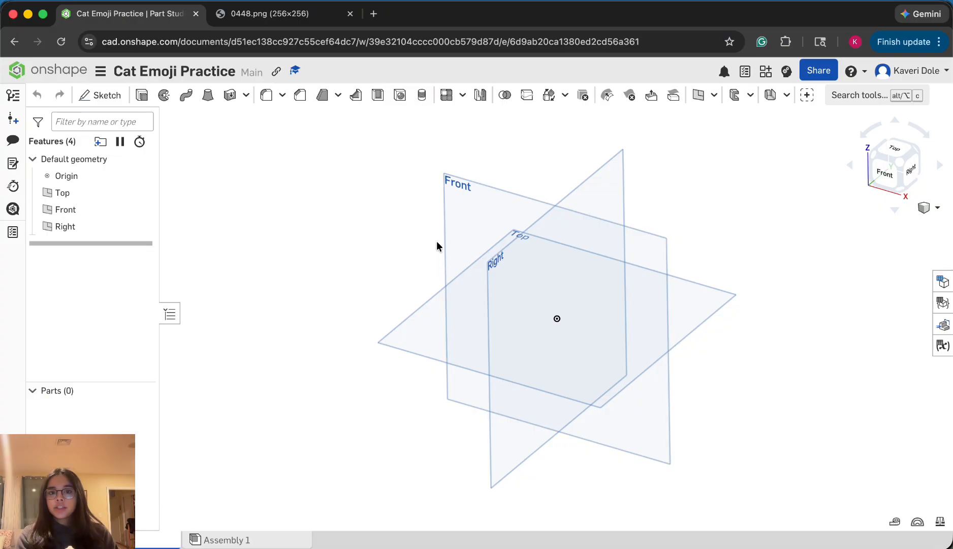
{"action": "key", "text": "shift+1"}
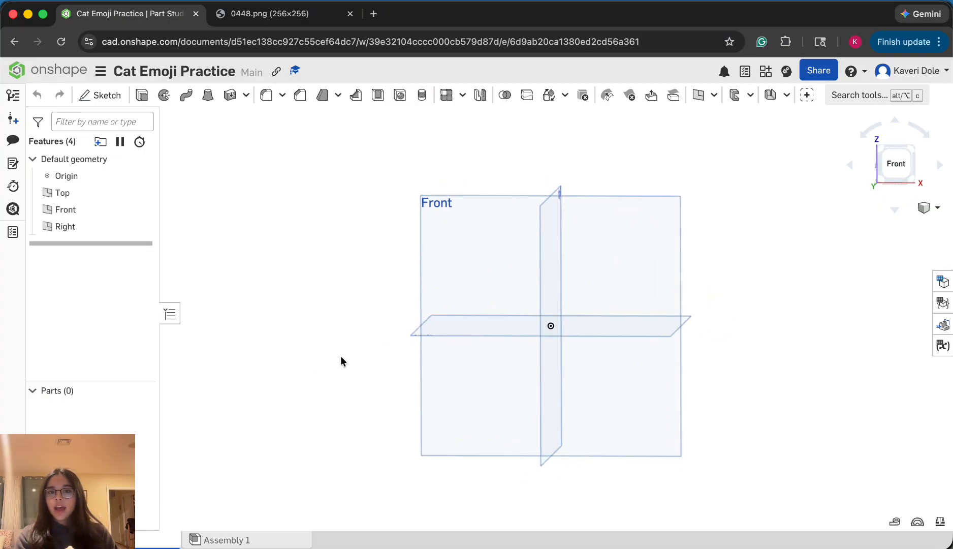
{"action": "right_click_drag", "start_coordinate": [726, 204], "coordinate": [660, 286]}
{"action": "left_click", "coordinate": [894, 164]}
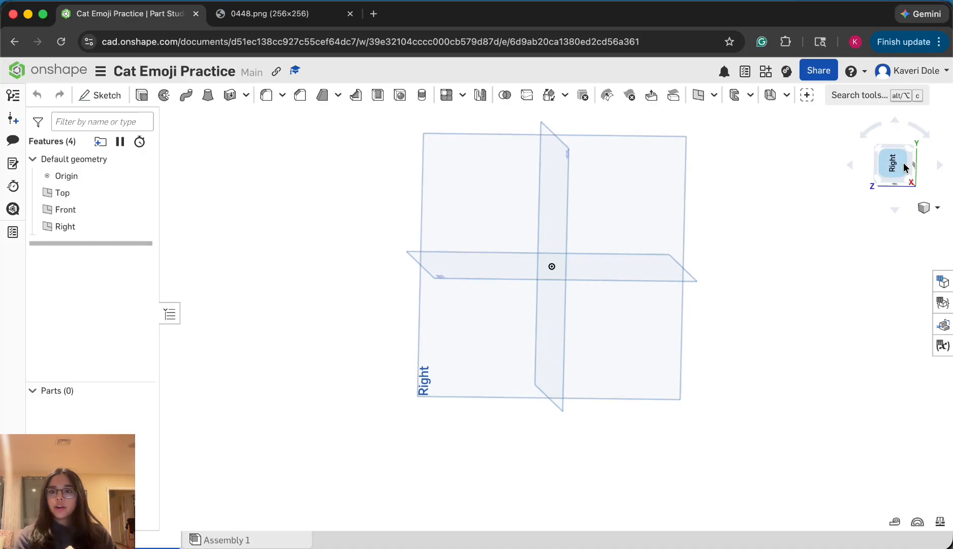
{"action": "scroll", "coordinate": [509, 328], "scroll_direction": "down", "scroll_amount": 5}
{"action": "right_click_drag", "start_coordinate": [426, 334], "coordinate": [643, 247]}
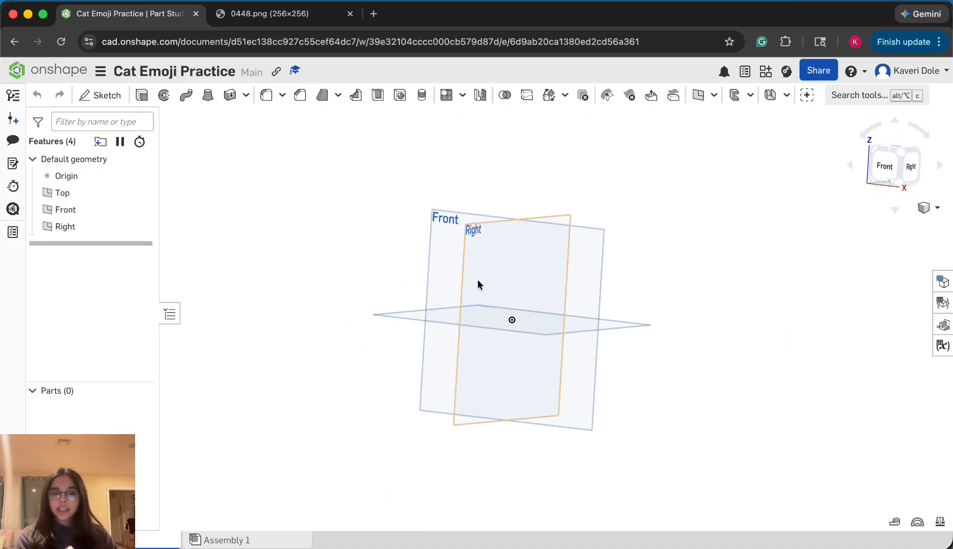
{"action": "right_click_drag", "start_coordinate": [400, 296], "coordinate": [427, 308]}
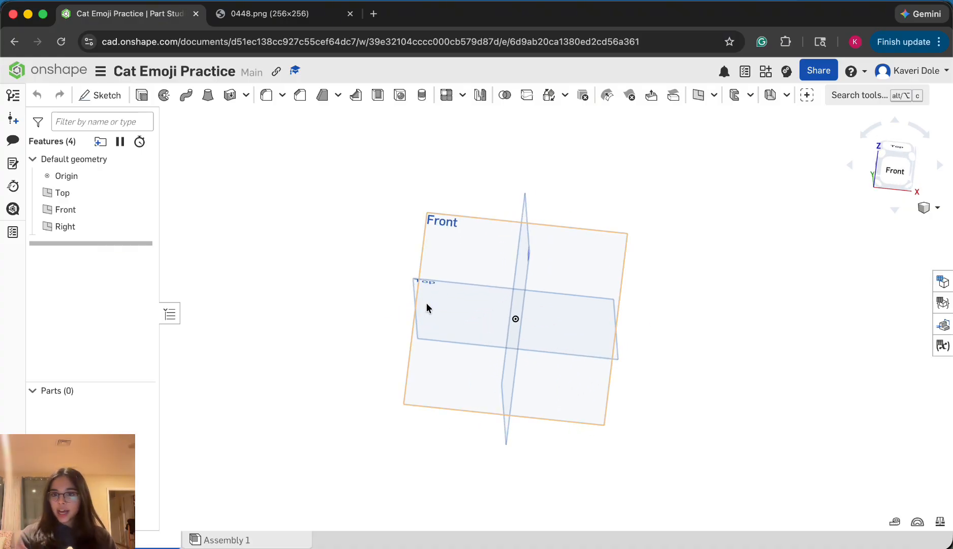
{"action": "right_click_drag", "start_coordinate": [604, 215], "coordinate": [589, 324]}
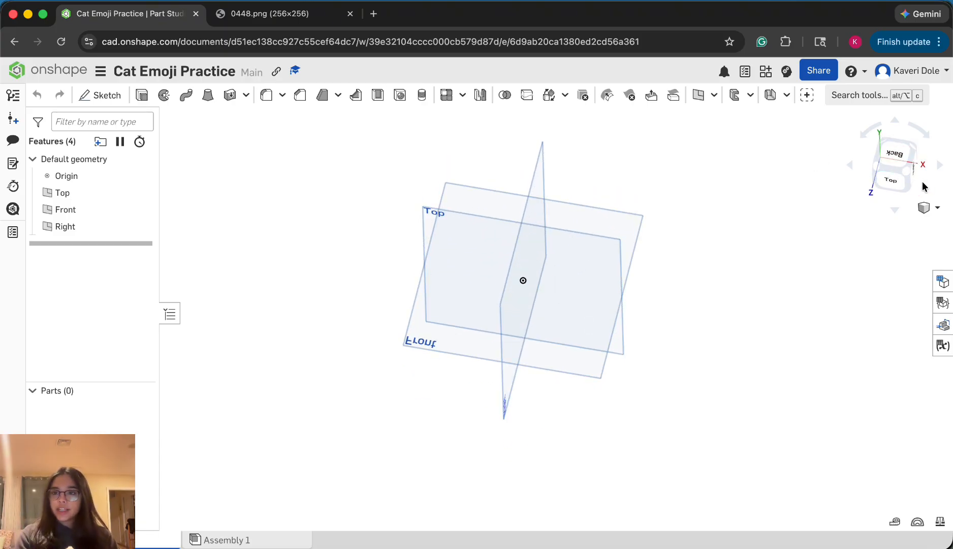
{"action": "left_click", "coordinate": [891, 180]}
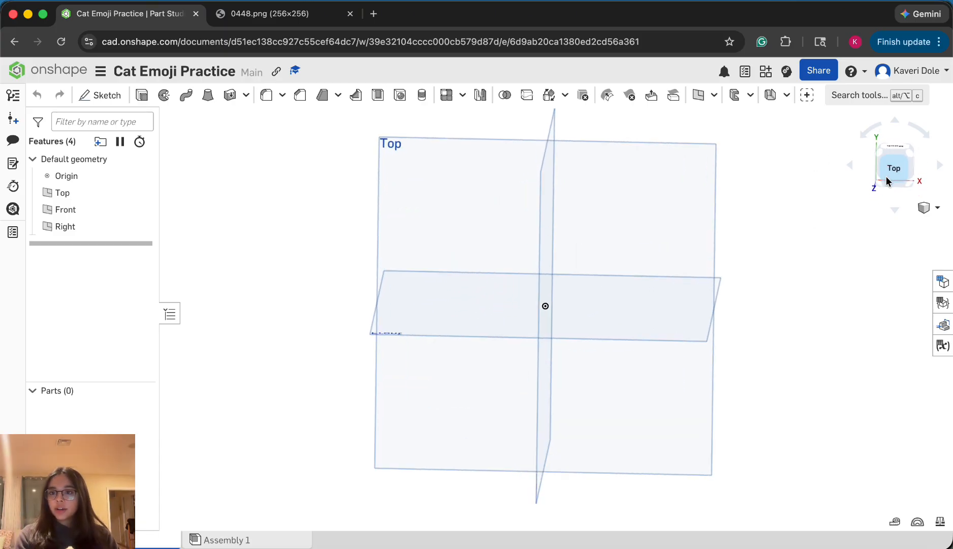
{"action": "left_click", "coordinate": [300, 14]}
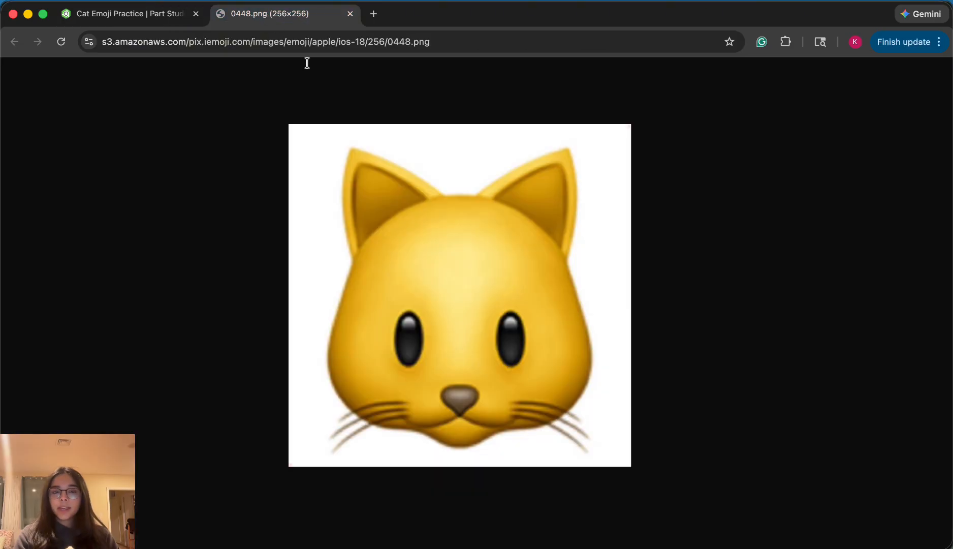
{"action": "left_click", "coordinate": [131, 14]}
Start a new sketch on the Front plane, viewed face-on
{"action": "key", "text": "shift+1"}
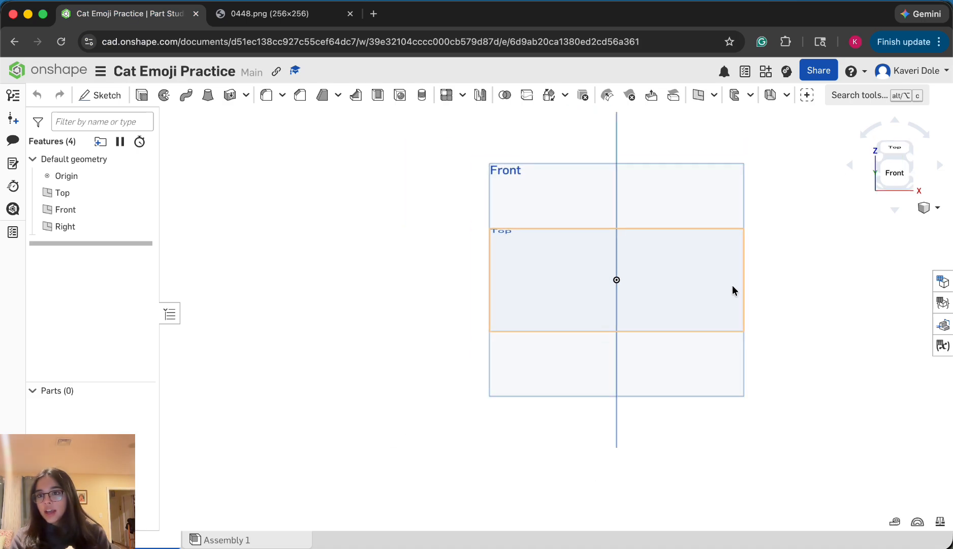
{"action": "scroll", "coordinate": [537, 283], "scroll_direction": "down", "scroll_amount": 3}
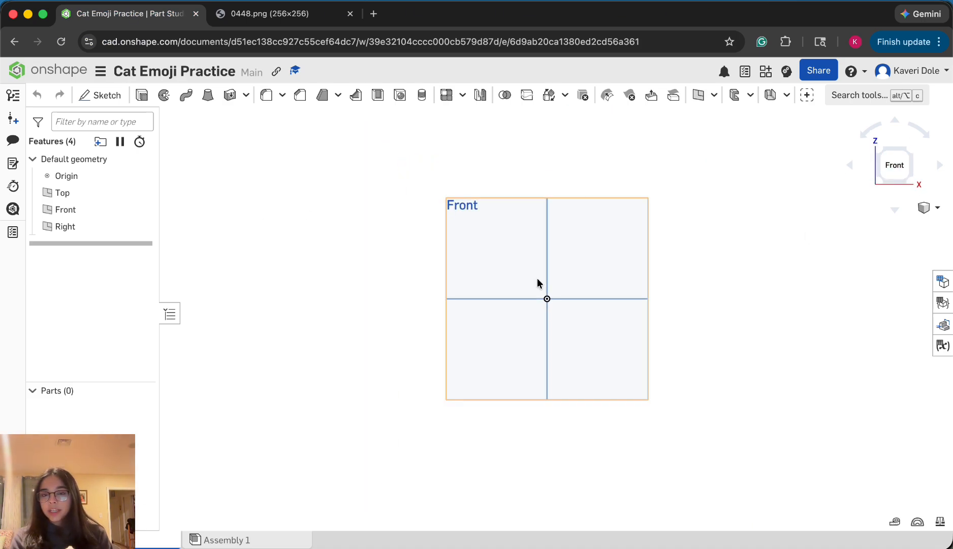
{"action": "scroll", "coordinate": [658, 256], "scroll_direction": "up", "scroll_amount": 2}
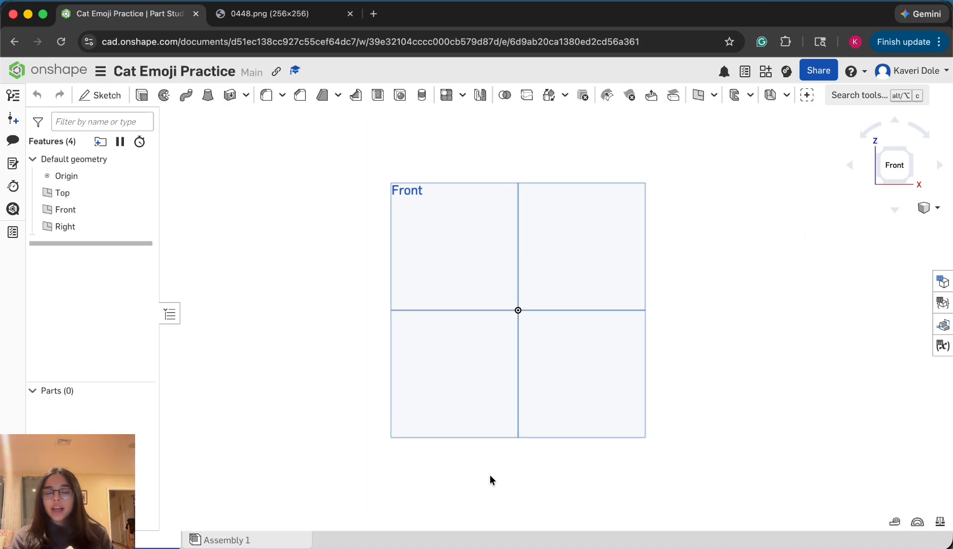
{"action": "scroll", "coordinate": [490, 479], "scroll_direction": "up", "scroll_amount": 1}
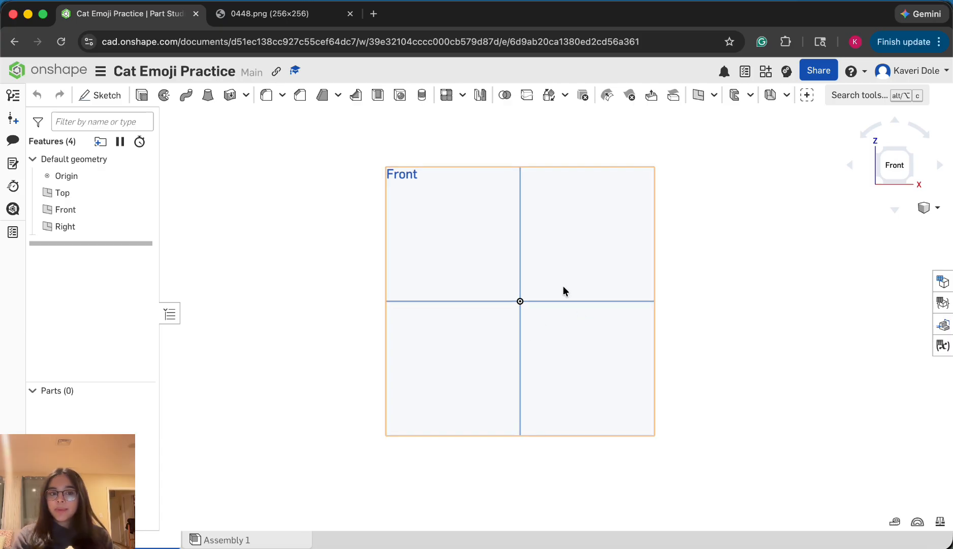
{"action": "left_click", "coordinate": [94, 96]}
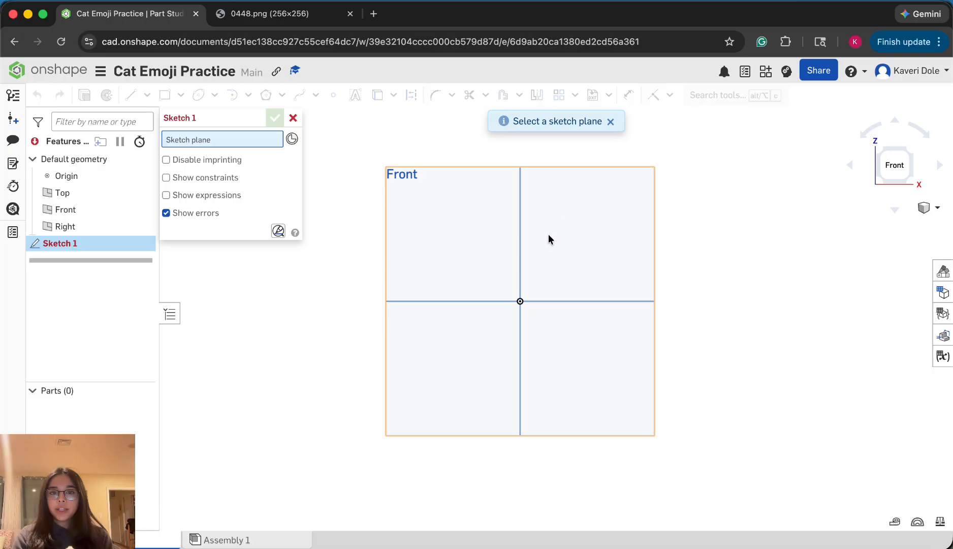
{"action": "left_click", "coordinate": [597, 270]}
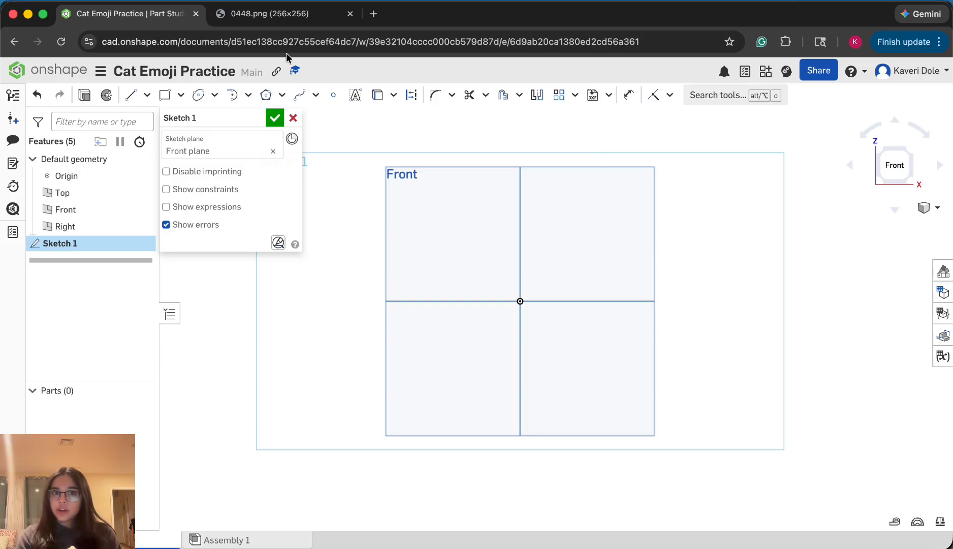
Sketch a center point circle centred on the origin with a diameter of about 10.8 for the cat's head
{"action": "left_click", "coordinate": [129, 97]}
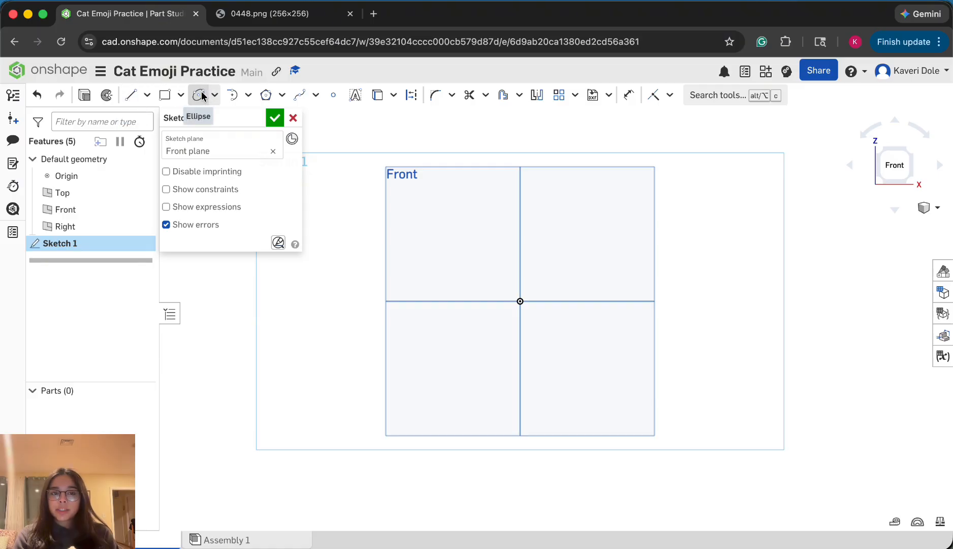
{"action": "left_click", "coordinate": [214, 95]}
{"action": "left_click", "coordinate": [219, 117]}
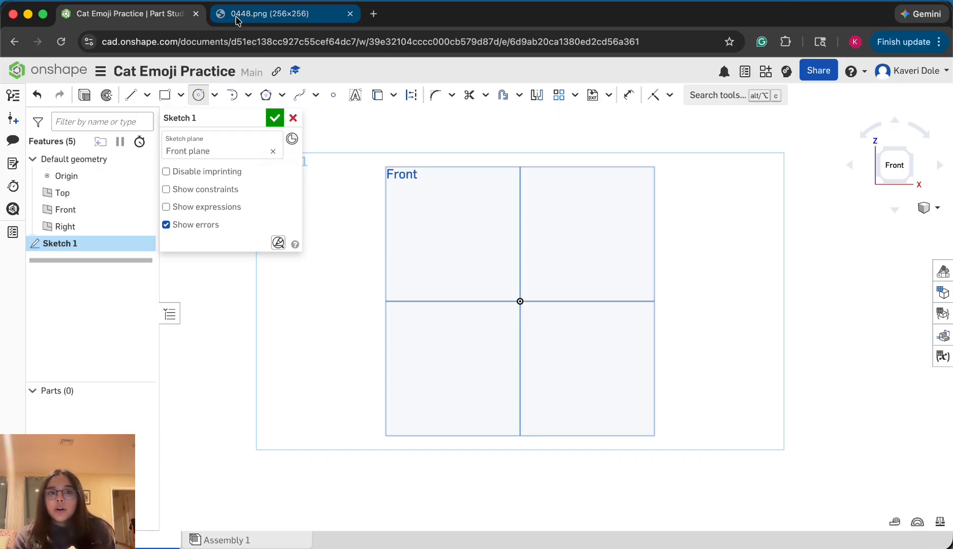
{"action": "left_click", "coordinate": [239, 16]}
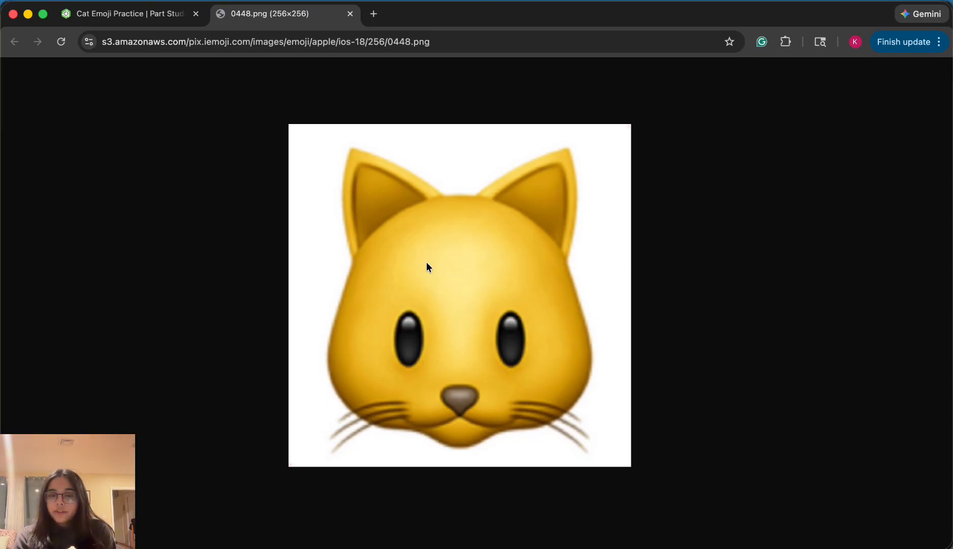
{"action": "left_click", "coordinate": [154, 16]}
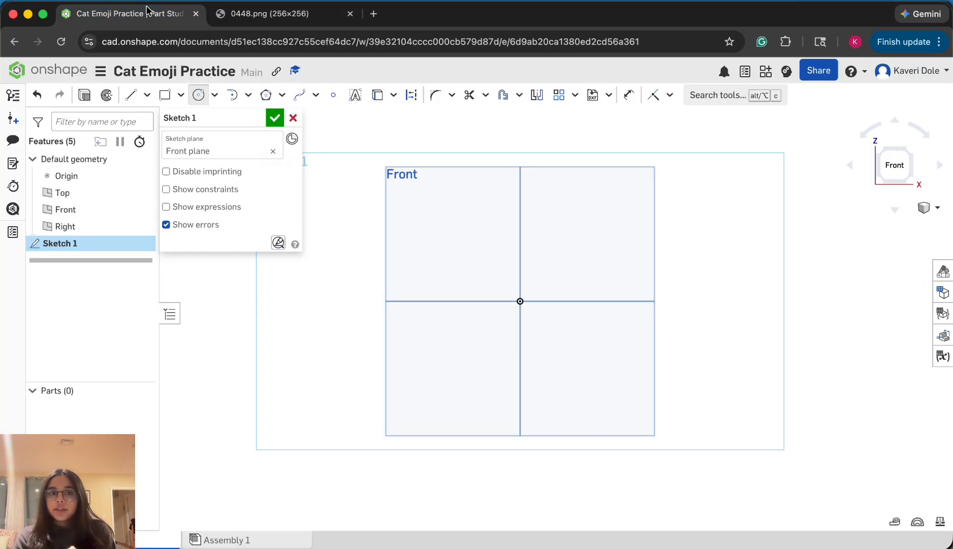
{"action": "left_click", "coordinate": [217, 95]}
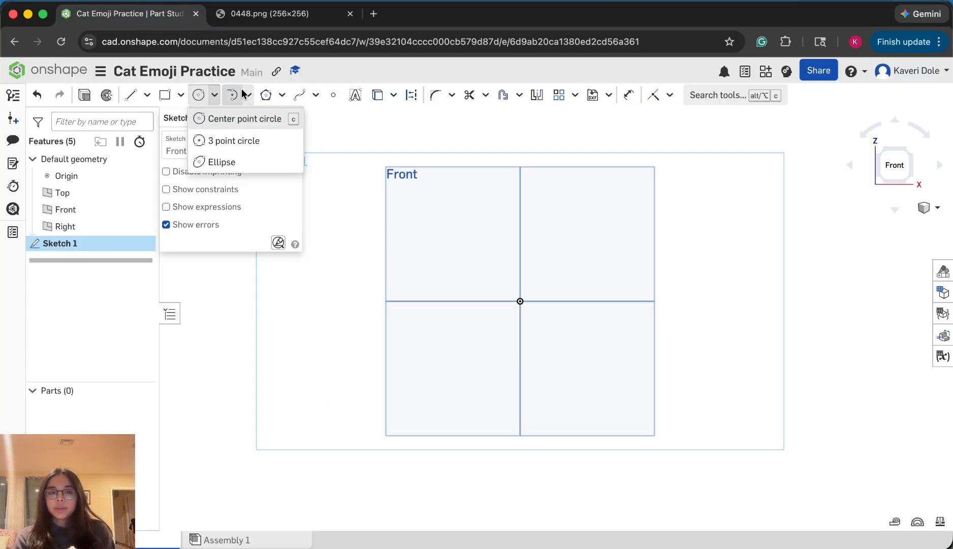
{"action": "left_click", "coordinate": [248, 119]}
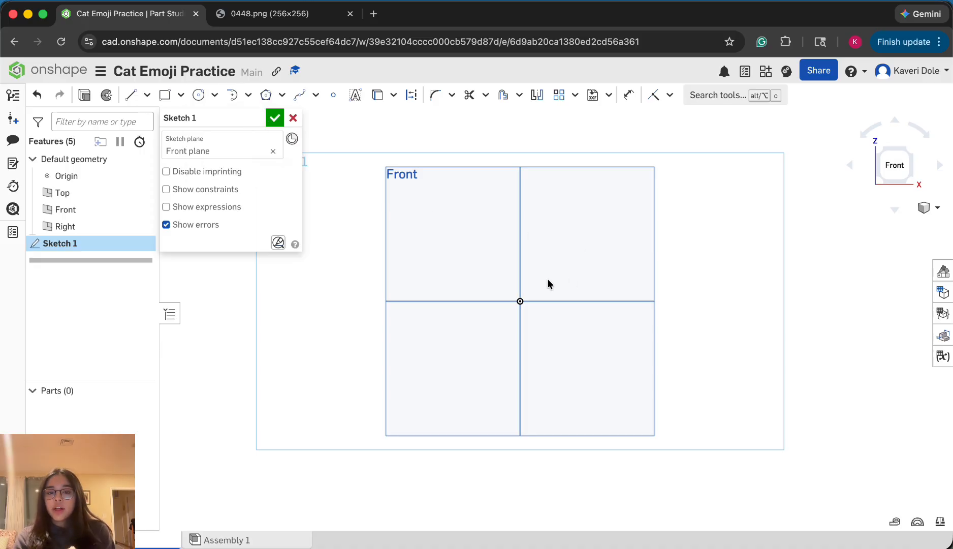
{"action": "left_click", "coordinate": [215, 96]}
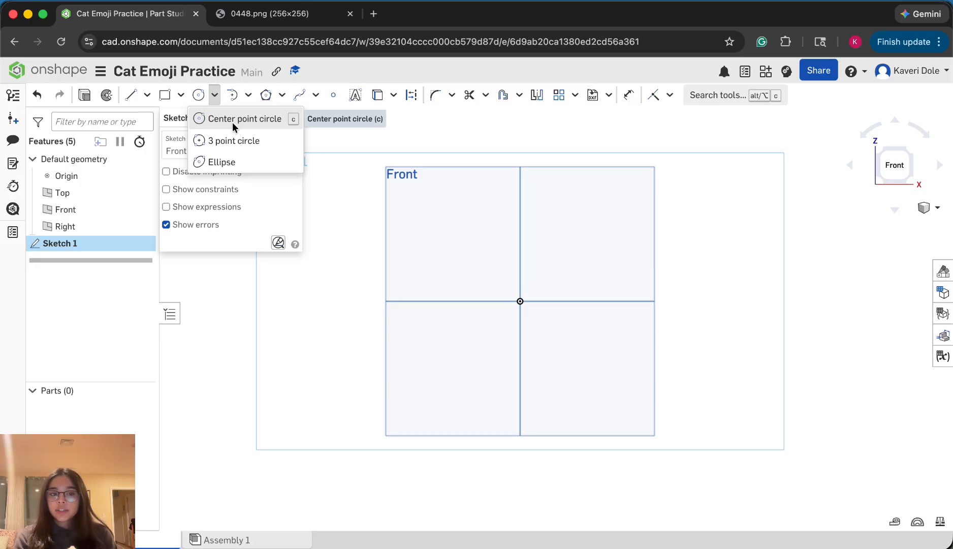
{"action": "left_click", "coordinate": [234, 126]}
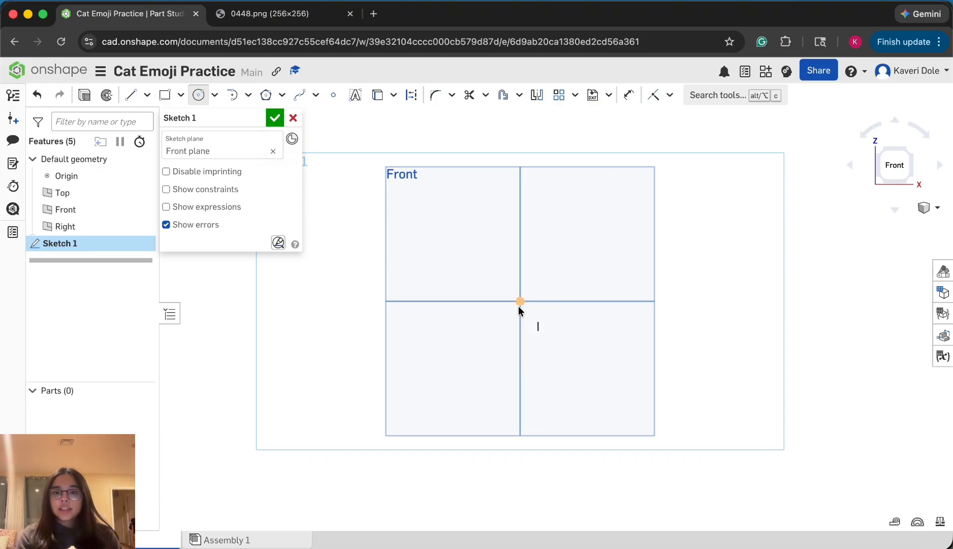
{"action": "left_click", "coordinate": [519, 303]}
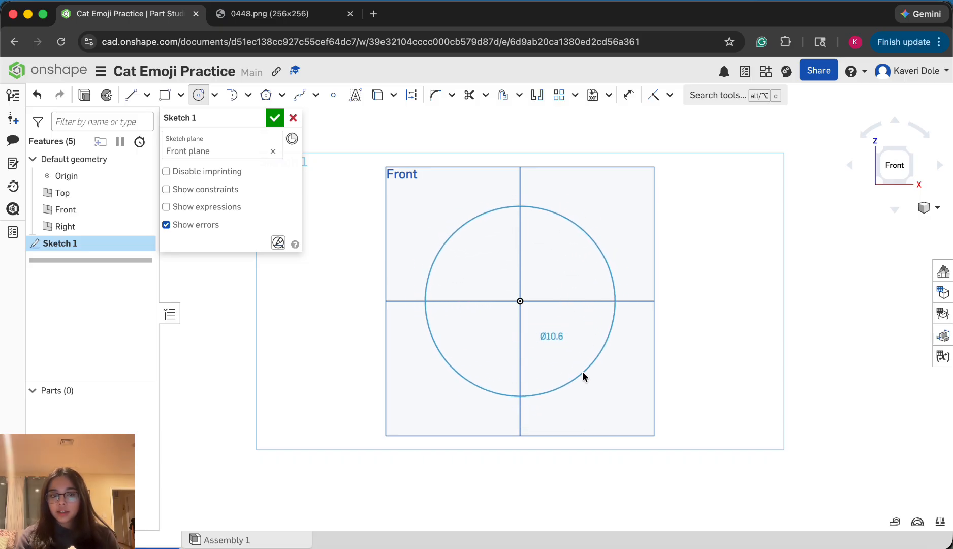
{"action": "left_click", "coordinate": [583, 378]}
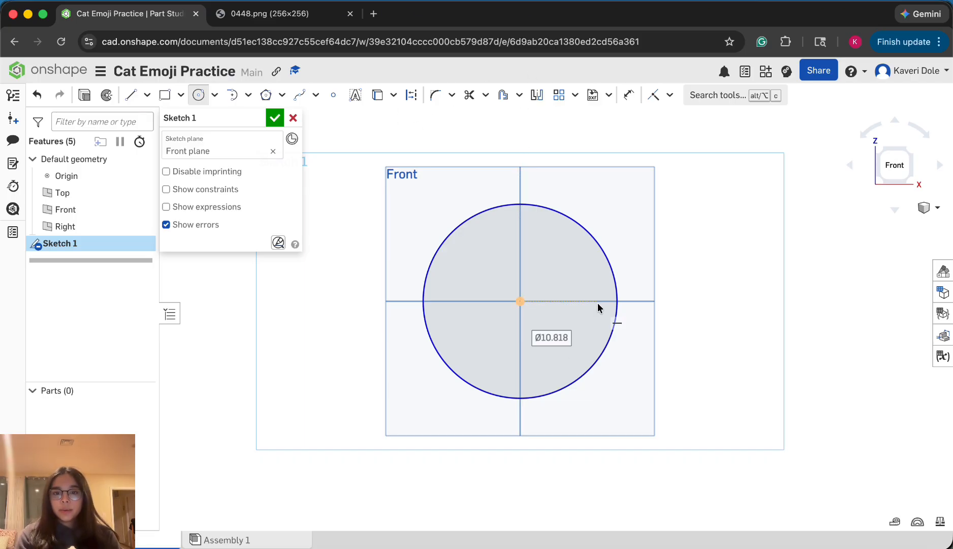
Compare the sketched head circle with the cat emoji reference image
{"action": "scroll", "coordinate": [598, 308], "scroll_direction": "up", "scroll_amount": 1}
{"action": "scroll", "coordinate": [426, 198], "scroll_direction": "up", "scroll_amount": 1}
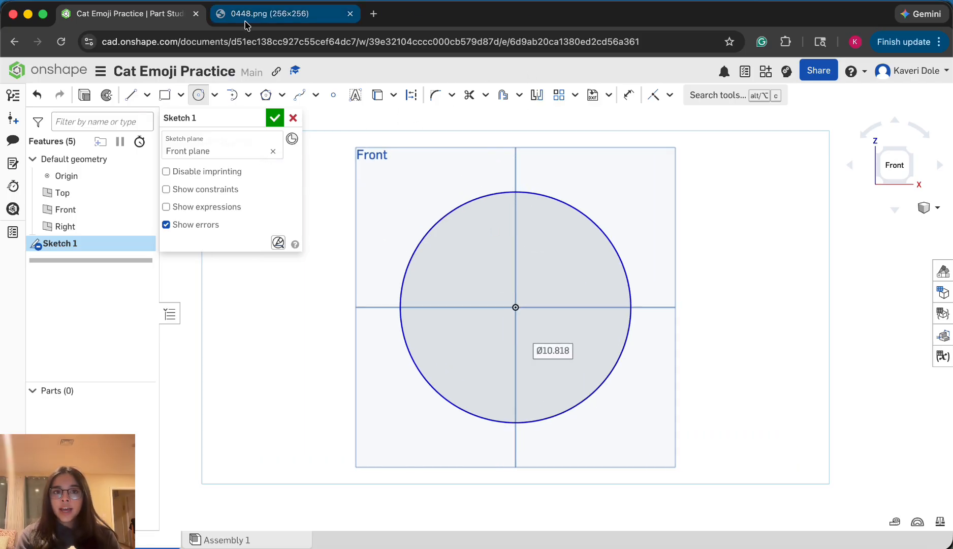
{"action": "left_click", "coordinate": [245, 21]}
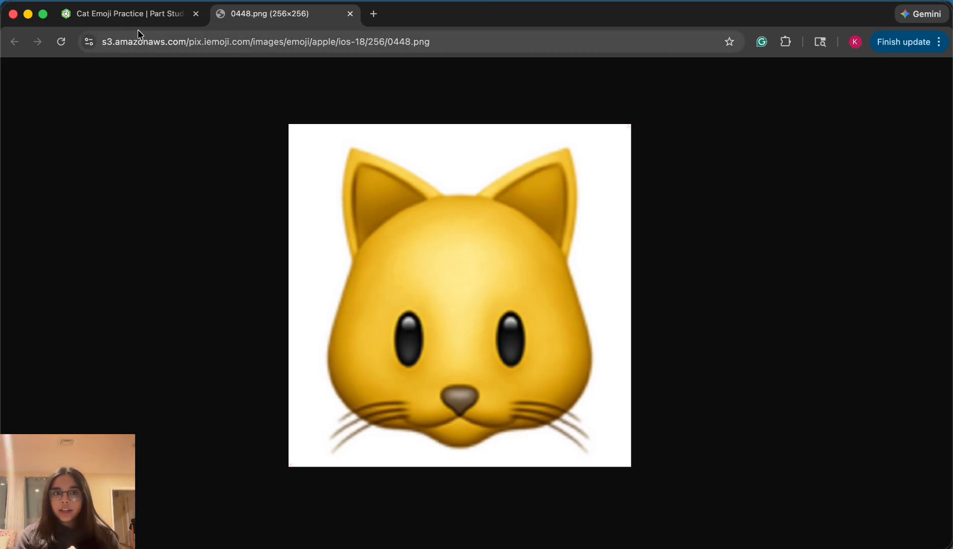
{"action": "left_click", "coordinate": [127, 14]}
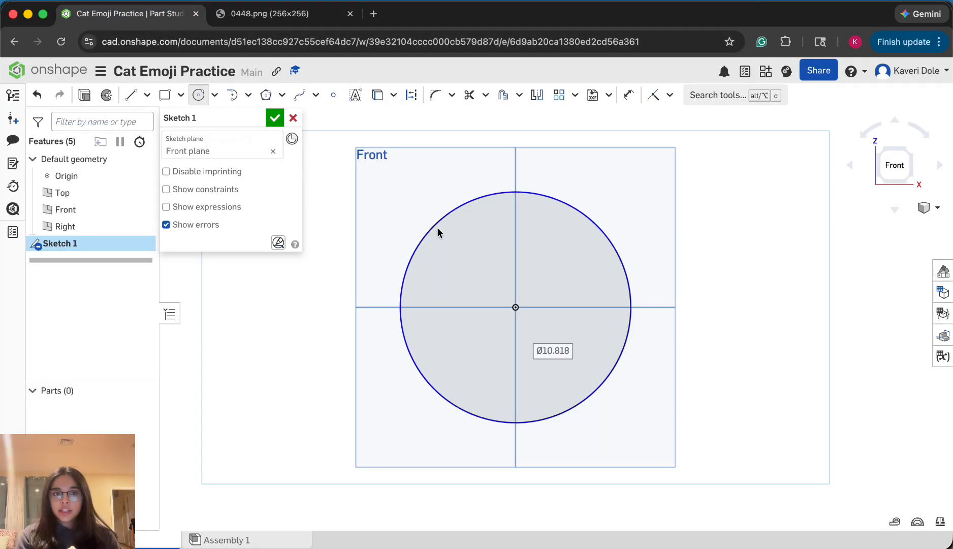
Sketch a pointed ear from two lines on the head circle's upper-left arc, the inner edge about 3.8 cm long
{"action": "left_click", "coordinate": [133, 94]}
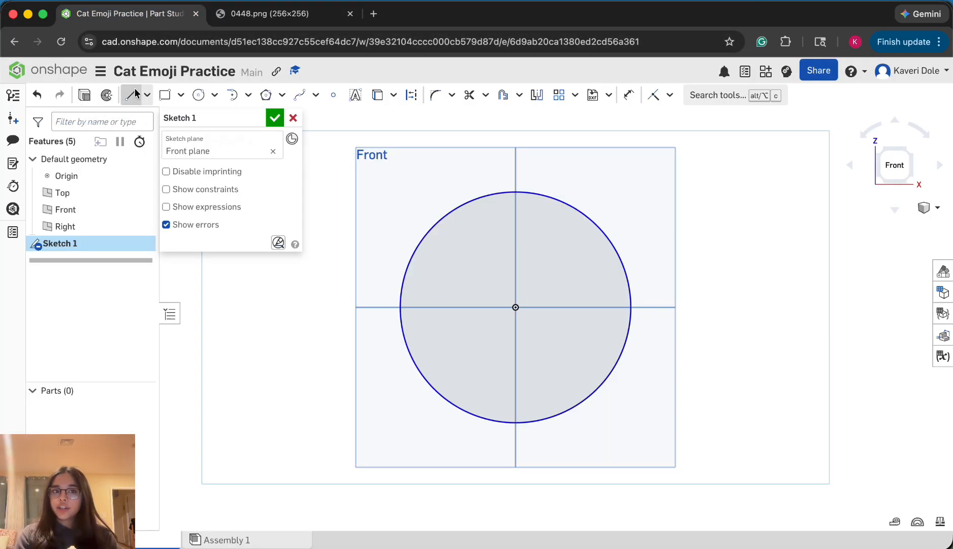
{"action": "left_click", "coordinate": [422, 238]}
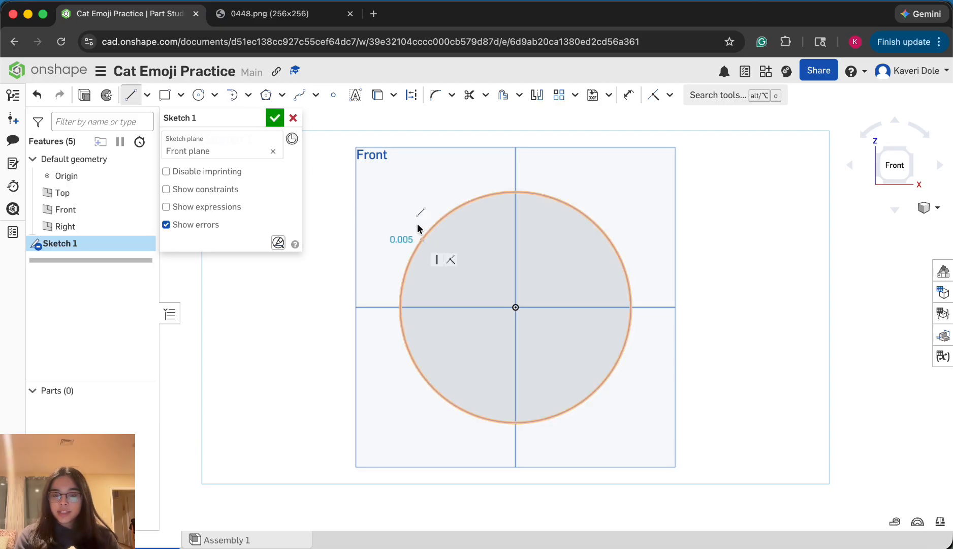
{"action": "left_click", "coordinate": [410, 163]}
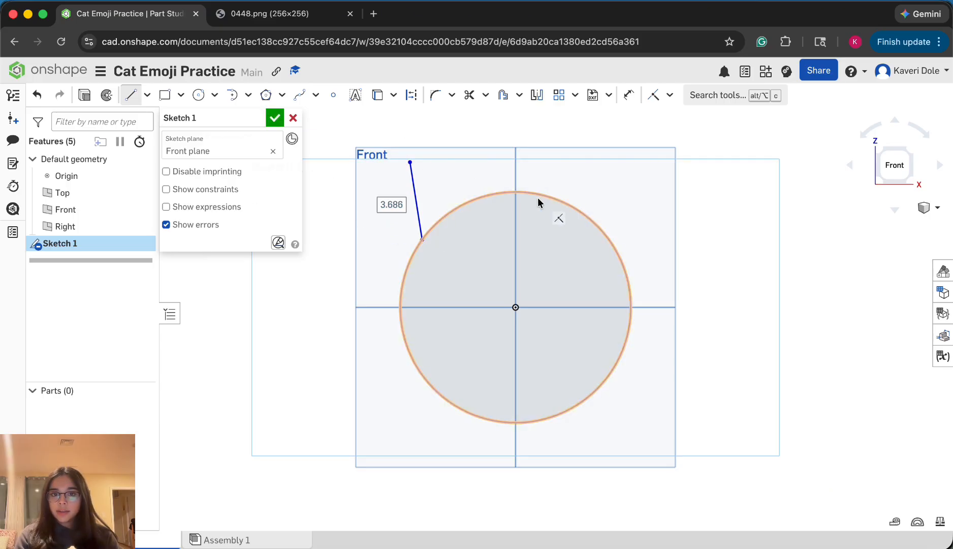
{"action": "left_click", "coordinate": [482, 196]}
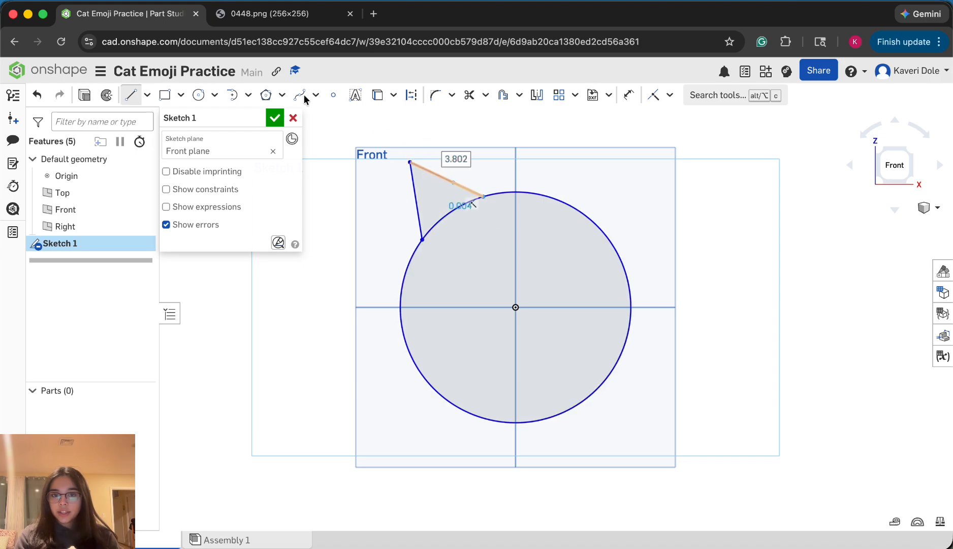
{"action": "left_click", "coordinate": [131, 95]}
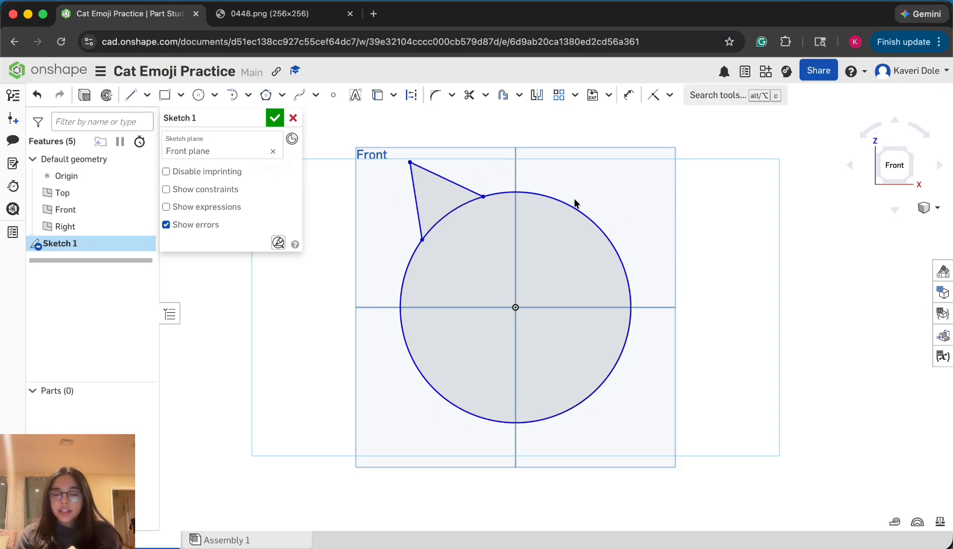
{"action": "scroll", "coordinate": [442, 176], "scroll_direction": "up", "scroll_amount": 1}
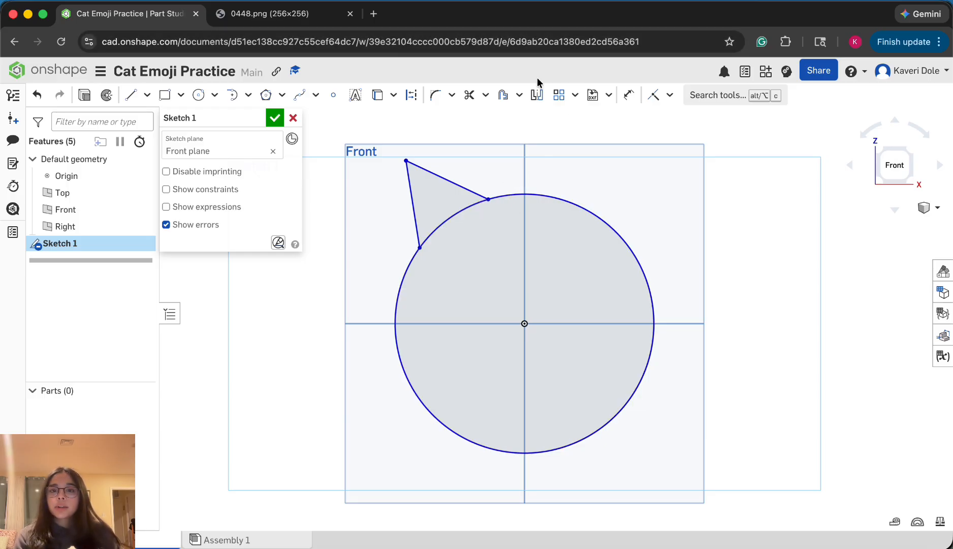
{"action": "left_click", "coordinate": [538, 94]}
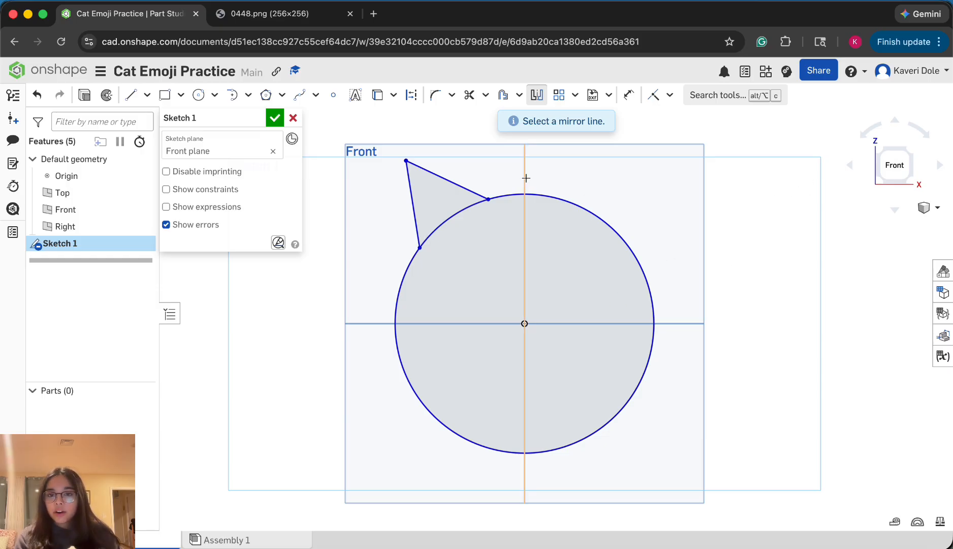
{"action": "mouse_move", "coordinate": [585, 228]}
{"action": "right_mouse_down"}
{"action": "mouse_move", "coordinate": [527, 221]}
{"action": "mouse_move", "coordinate": [534, 227]}
{"action": "right_mouse_up"}
{"action": "right_click_drag", "start_coordinate": [711, 208], "coordinate": [721, 208]}
{"action": "left_click", "coordinate": [882, 177]}
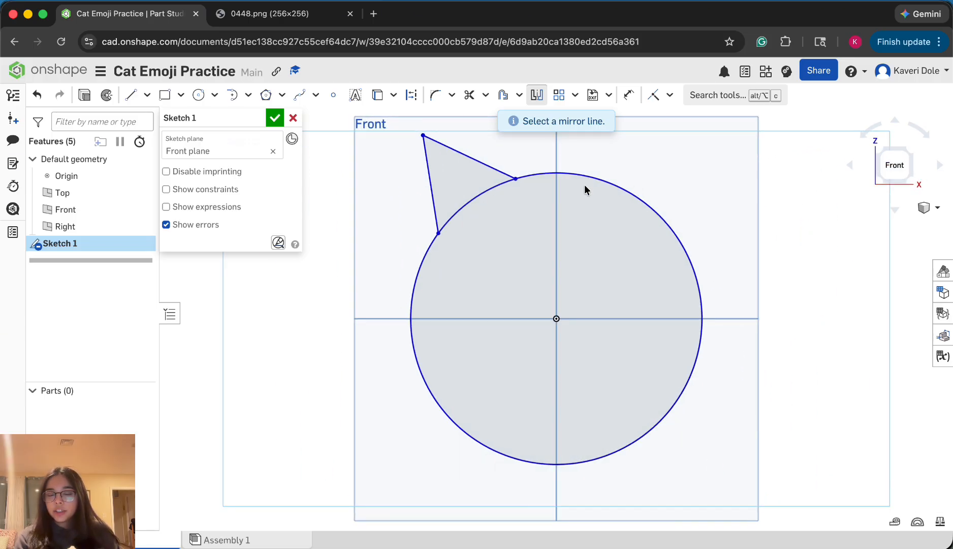
{"action": "scroll", "coordinate": [589, 174], "scroll_direction": "down", "scroll_amount": 2}
{"action": "scroll", "coordinate": [636, 161], "scroll_direction": "up", "scroll_amount": 1}
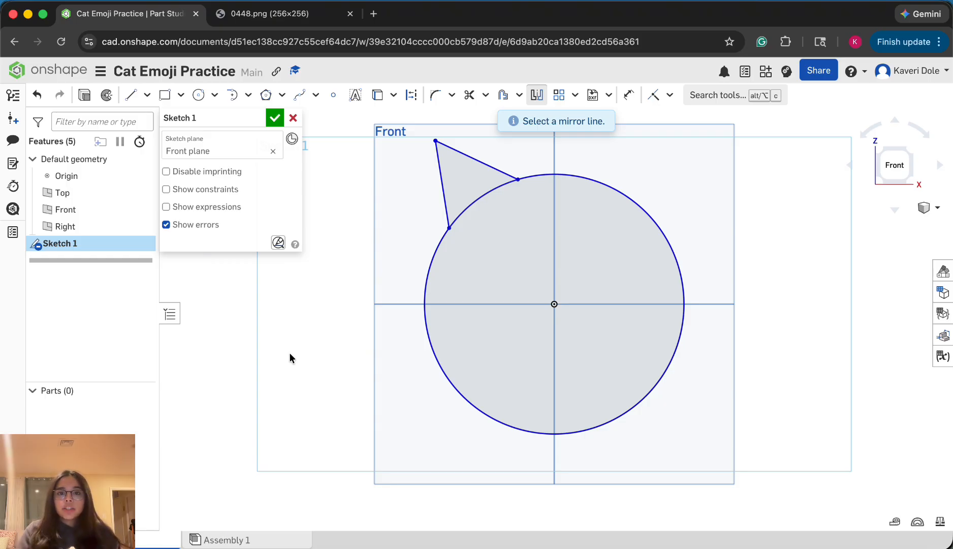
Draw a vertical construction line about 14.3 cm long through the origin, extending beyond both ends of the head circle
{"action": "left_click", "coordinate": [416, 97]}
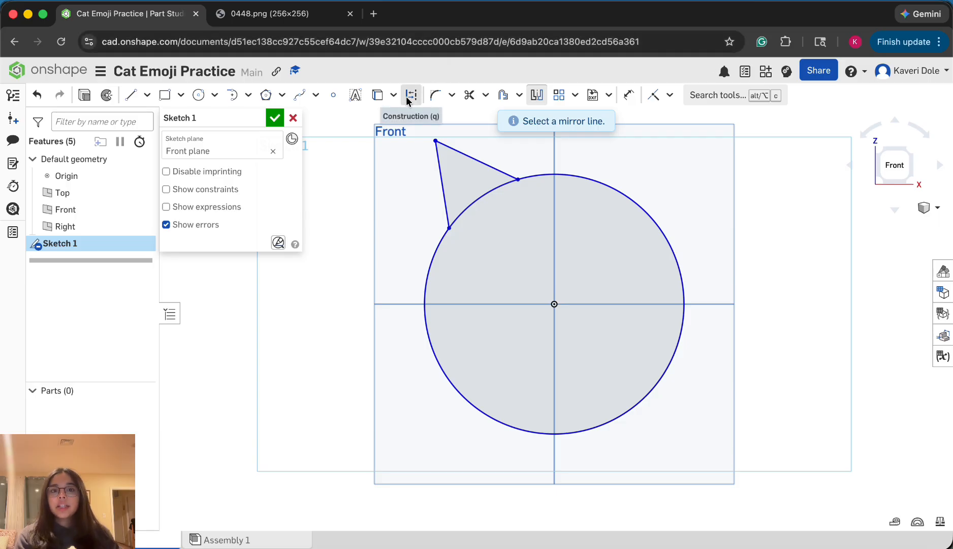
{"action": "left_click", "coordinate": [406, 96]}
{"action": "left_click", "coordinate": [131, 95]}
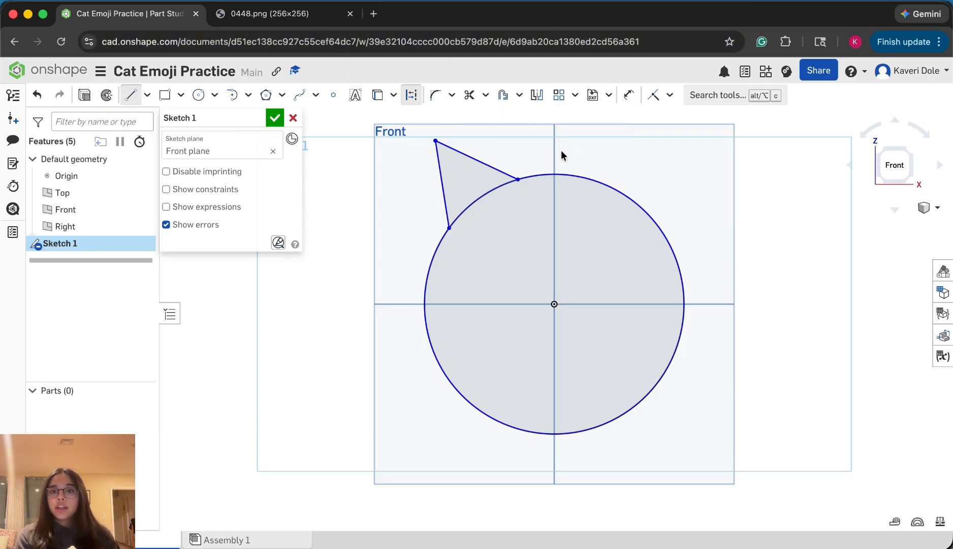
{"action": "left_click", "coordinate": [554, 134]}
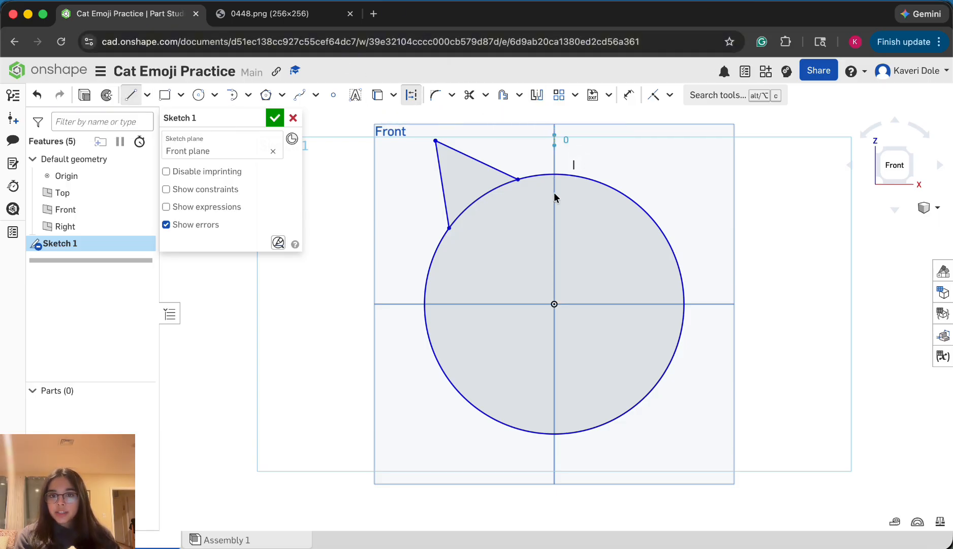
{"action": "left_click", "coordinate": [555, 476]}
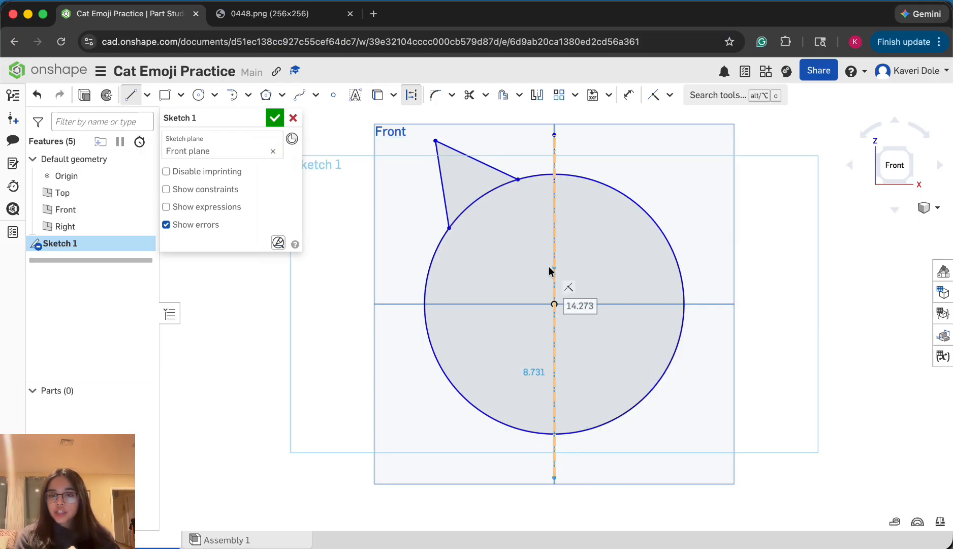
{"action": "key", "text": "t"}
{"action": "left_click", "coordinate": [554, 477]}
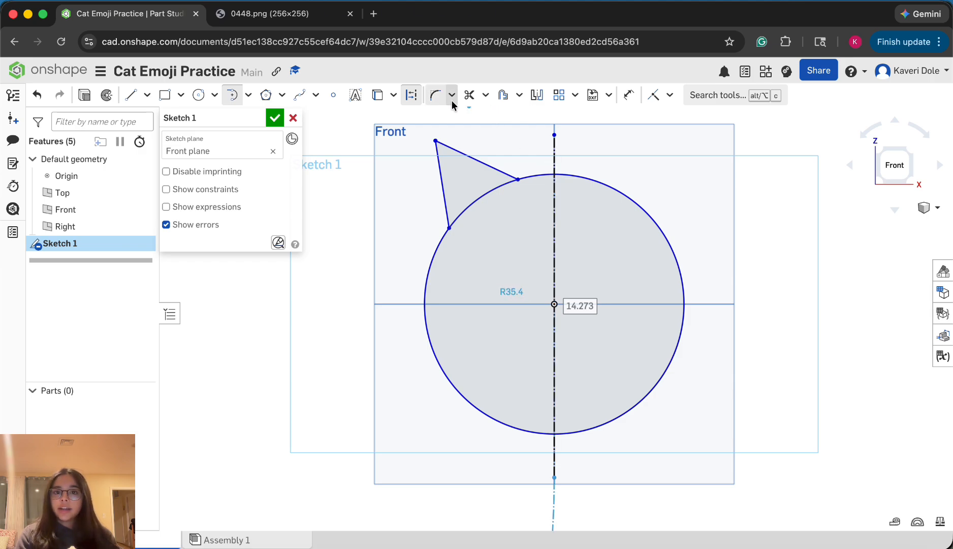
Mirror the two ear lines about the vertical construction line to create the second ear
{"action": "left_click", "coordinate": [540, 98]}
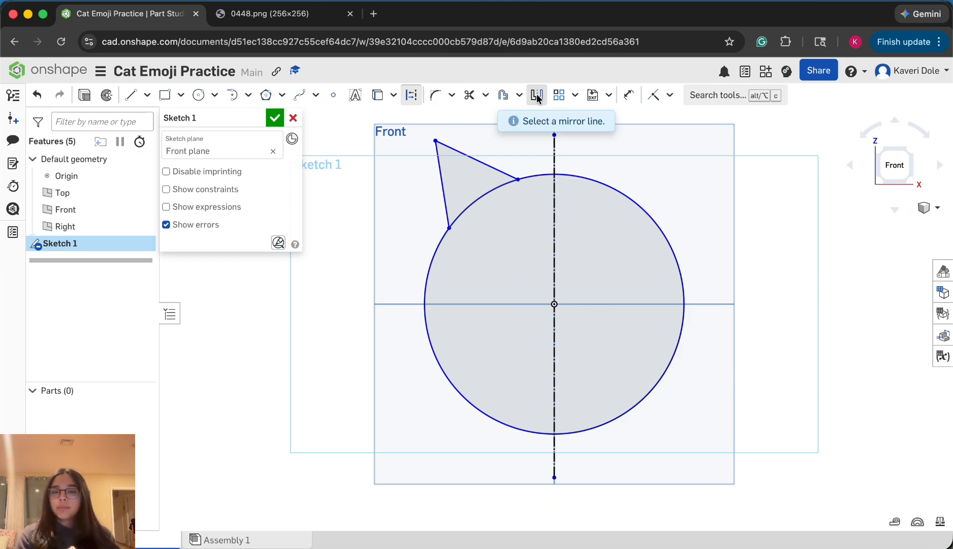
{"action": "left_click", "coordinate": [556, 152]}
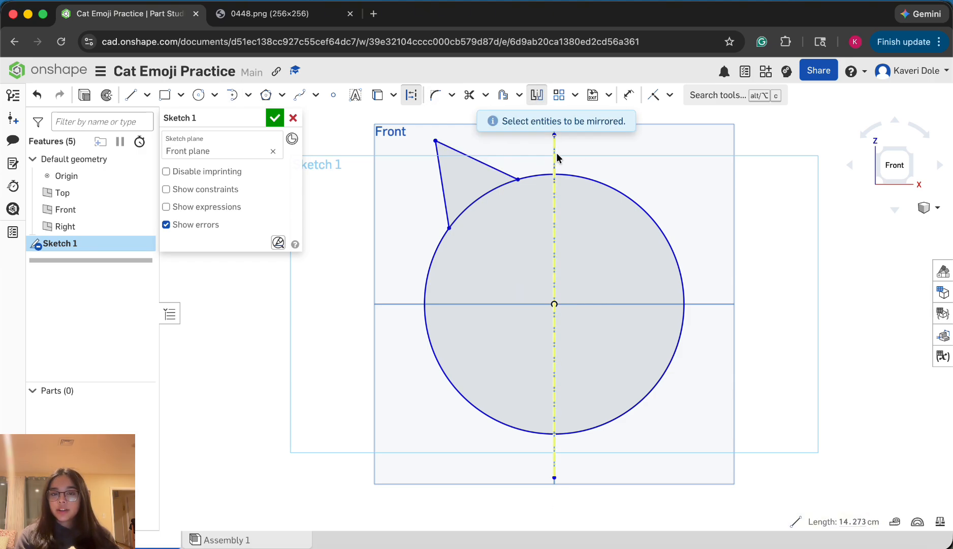
{"action": "left_click", "coordinate": [480, 161]}
{"action": "left_click", "coordinate": [445, 189]}
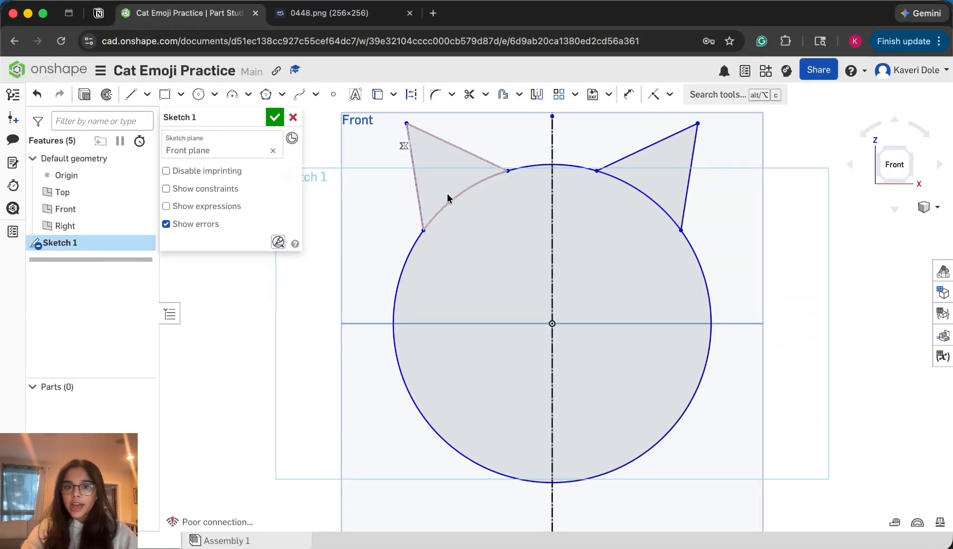
Check the cat emoji reference image and sketch an upright ellipse about 2.9 cm tall and 1.2 cm wide as the left eye
{"action": "left_click", "coordinate": [328, 22]}
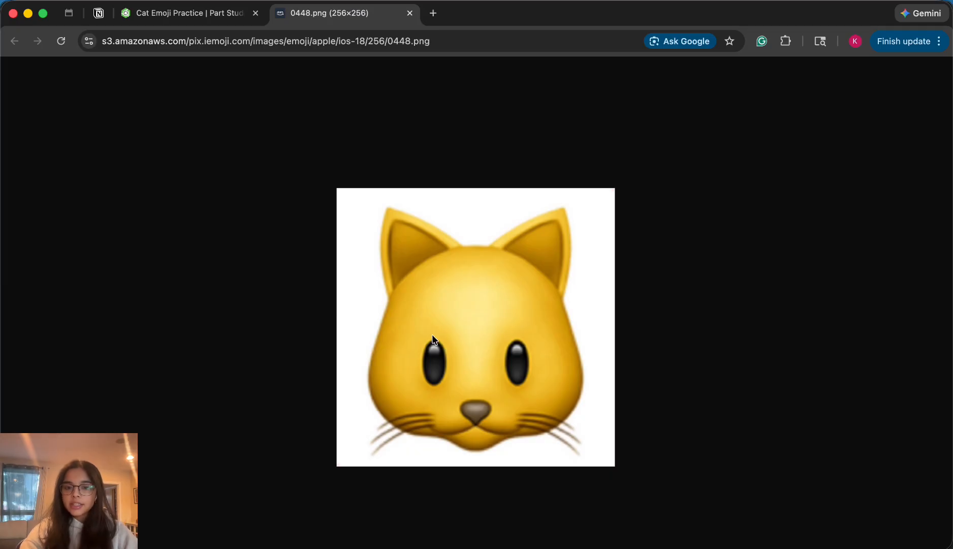
{"action": "left_click", "coordinate": [187, 15]}
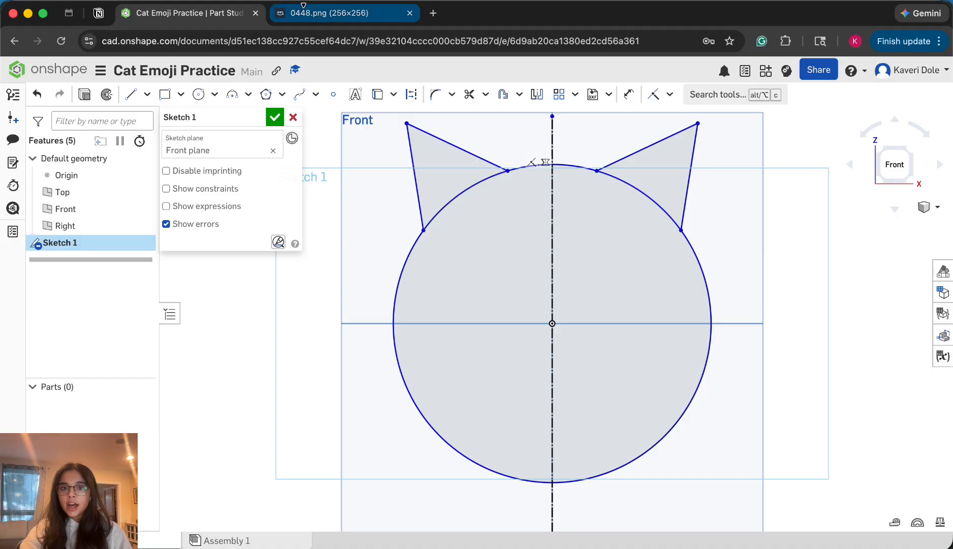
{"action": "left_click", "coordinate": [312, 17]}
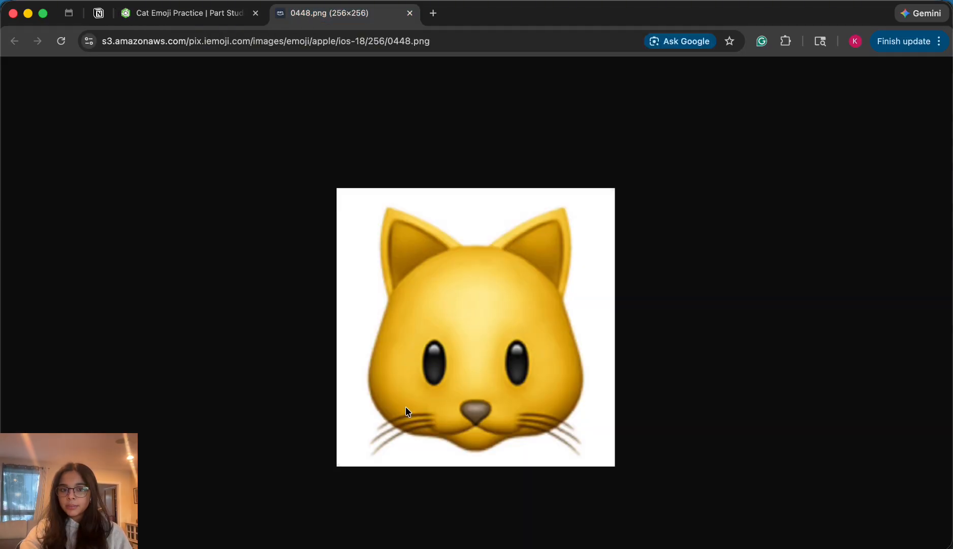
{"action": "left_click", "coordinate": [181, 15]}
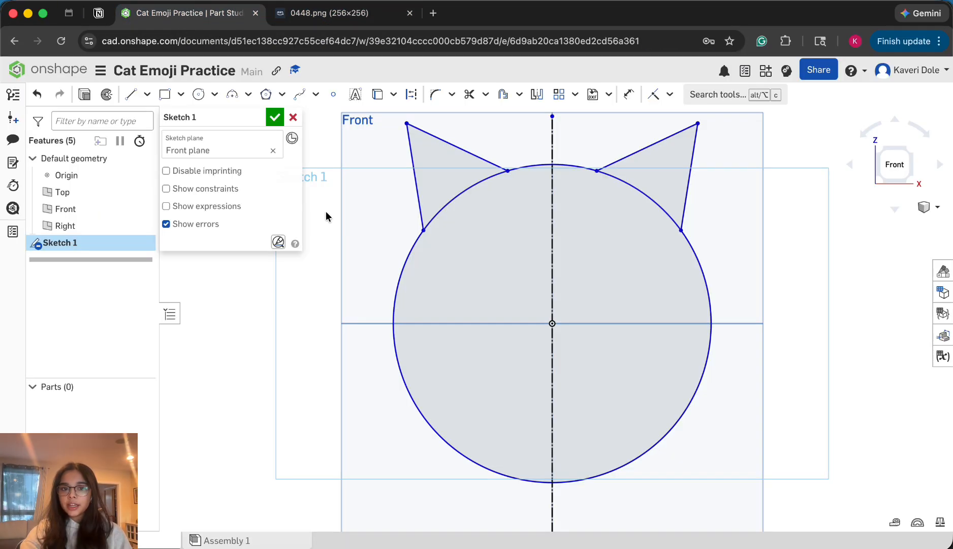
{"action": "left_click", "coordinate": [213, 95]}
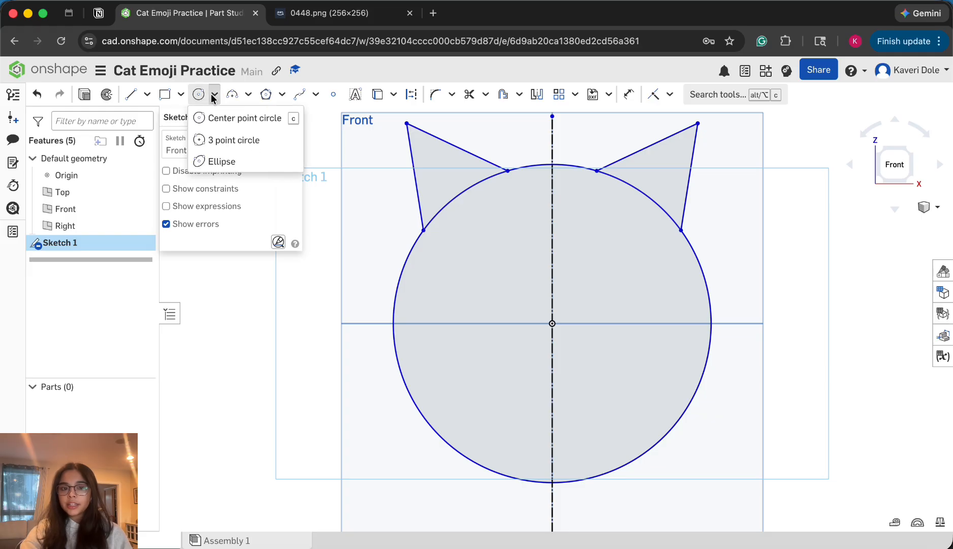
{"action": "left_click", "coordinate": [221, 163]}
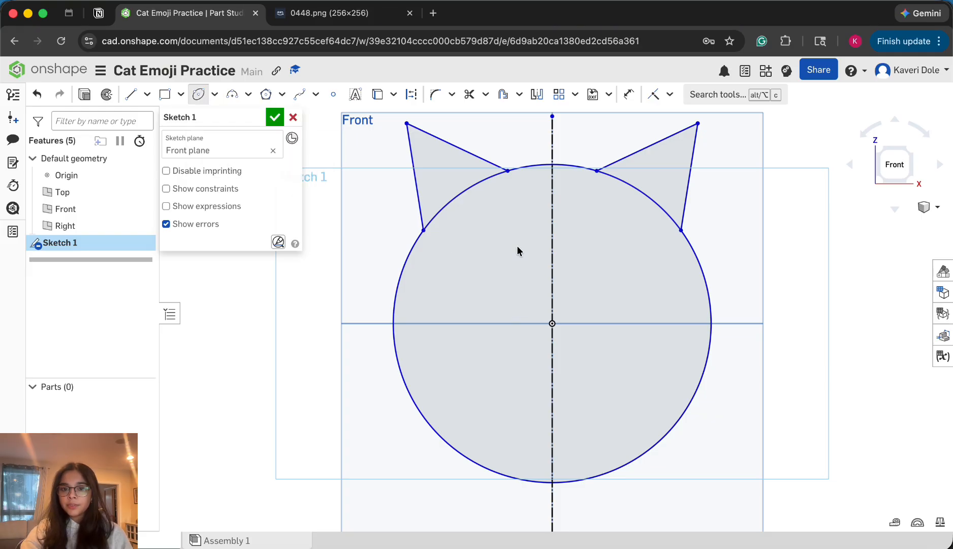
{"action": "left_click", "coordinate": [498, 253]}
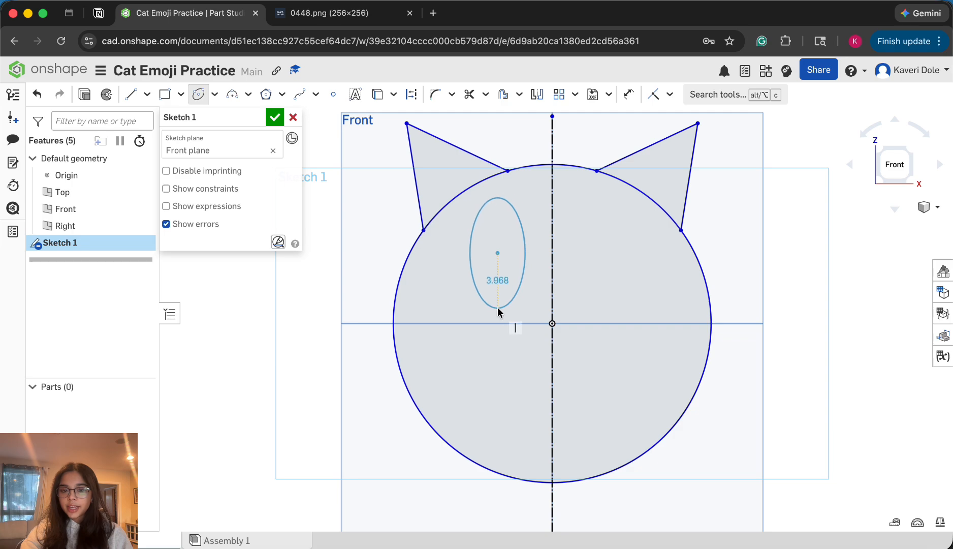
{"action": "left_click", "coordinate": [499, 293]}
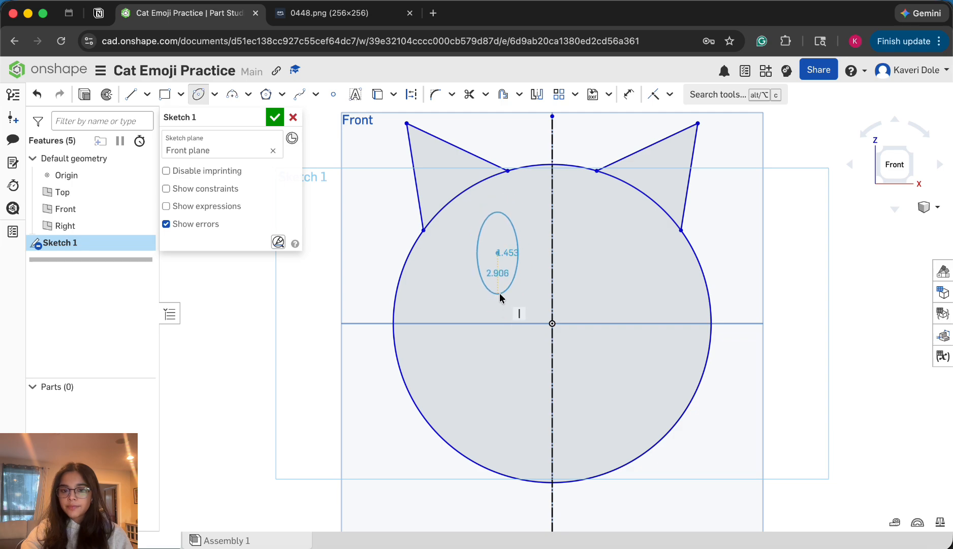
{"action": "left_click", "coordinate": [481, 257]}
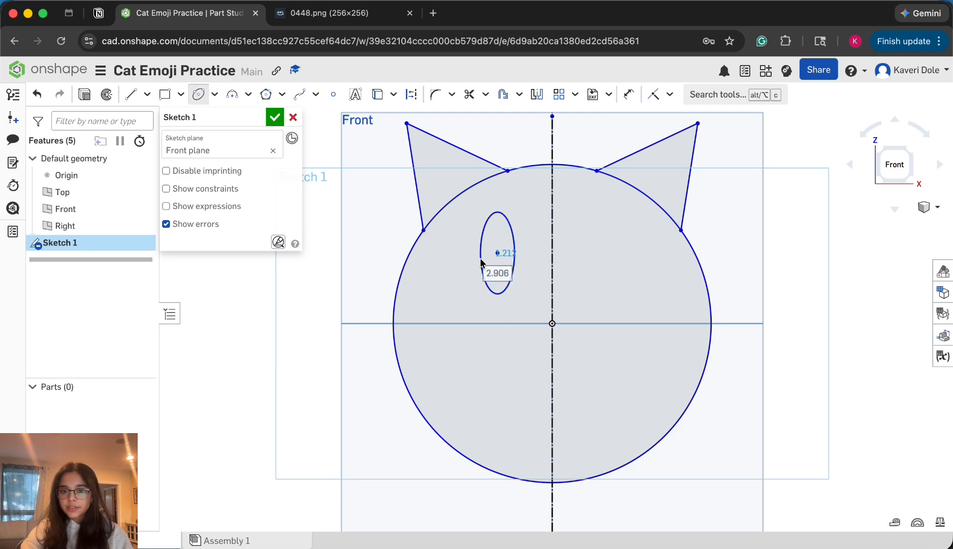
Mirror the eye ellipse about the vertical construction line to create the second eye
{"action": "left_click", "coordinate": [538, 95]}
{"action": "left_click", "coordinate": [551, 207]}
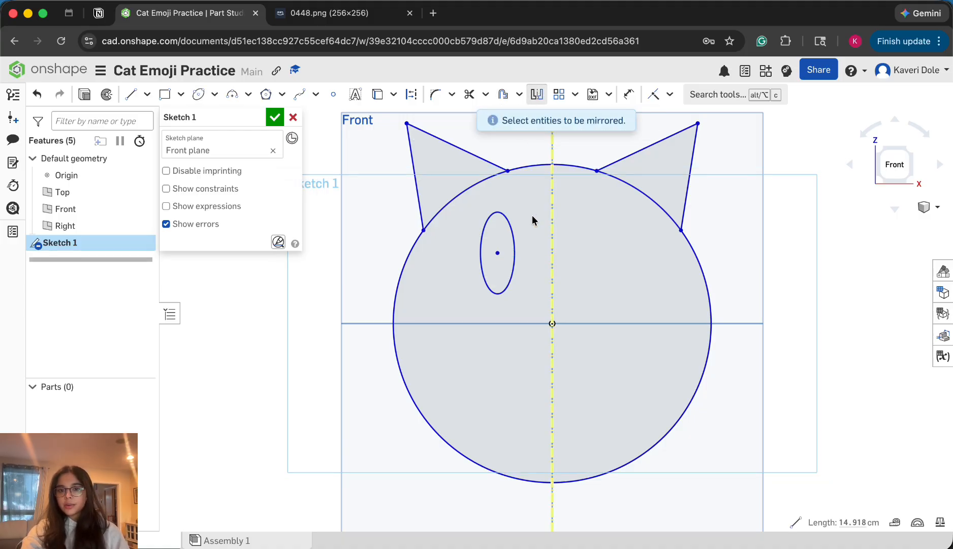
{"action": "left_click", "coordinate": [513, 240]}
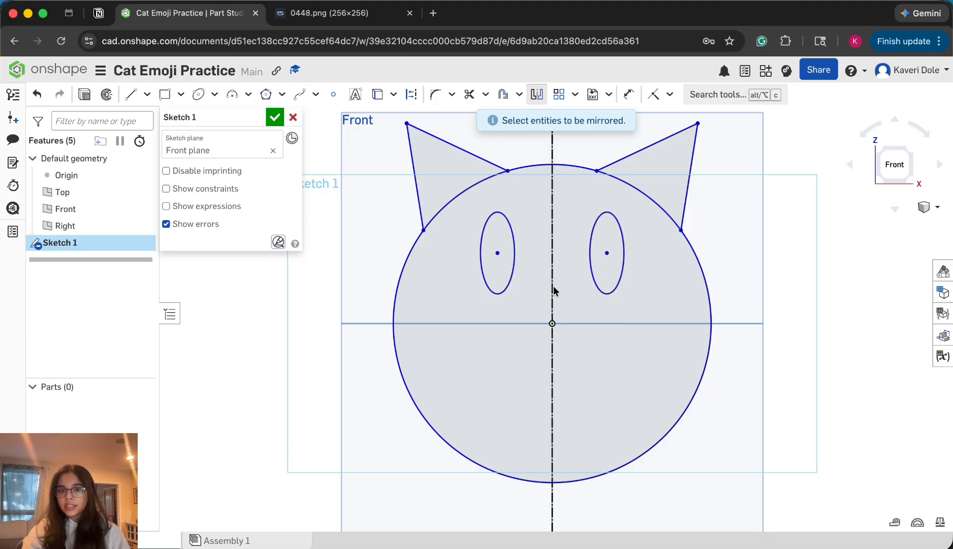
{"action": "key", "text": "Escape"}
Check the cat emoji reference image and sketch a downward-pointing triangular nose about 1.5 cm wide, with its tip on the vertical construction line
{"action": "scroll", "coordinate": [548, 378], "scroll_direction": "up", "scroll_amount": 5}
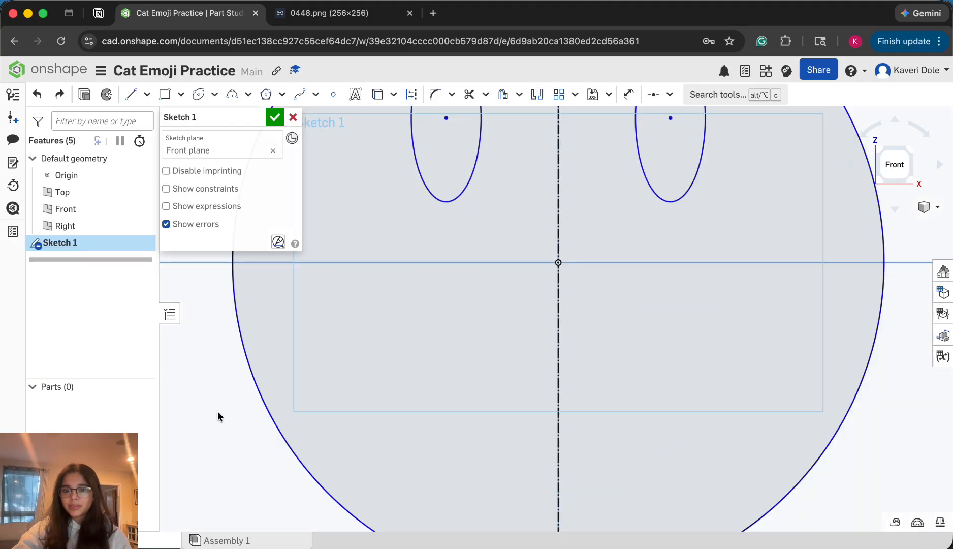
{"action": "left_click", "coordinate": [289, 6]}
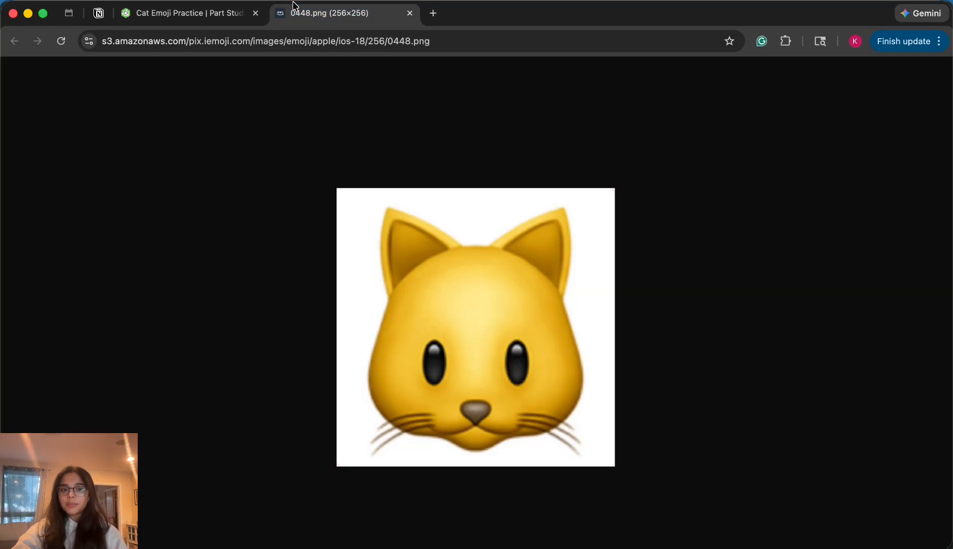
{"action": "left_click", "coordinate": [212, 15]}
{"action": "left_click", "coordinate": [130, 94]}
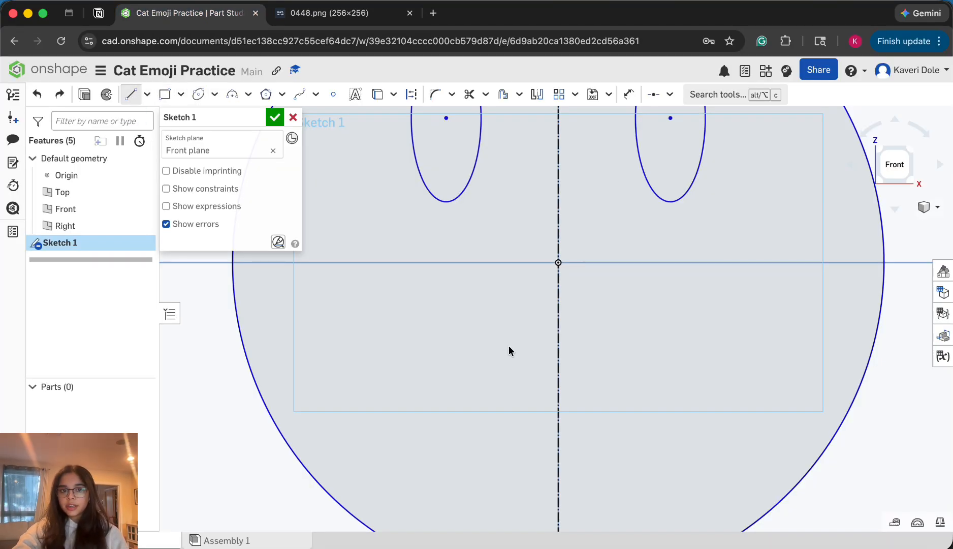
{"action": "left_click", "coordinate": [511, 364]}
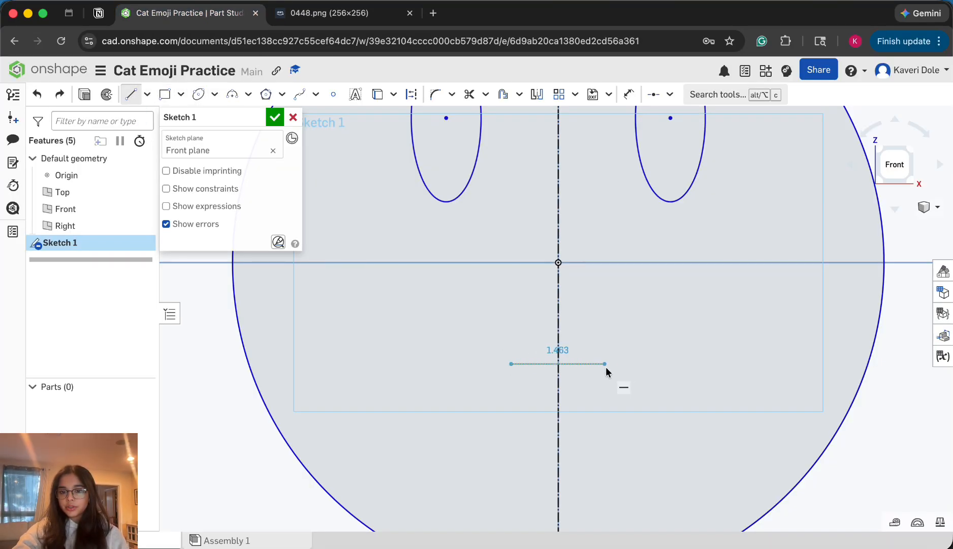
{"action": "left_click", "coordinate": [612, 364]}
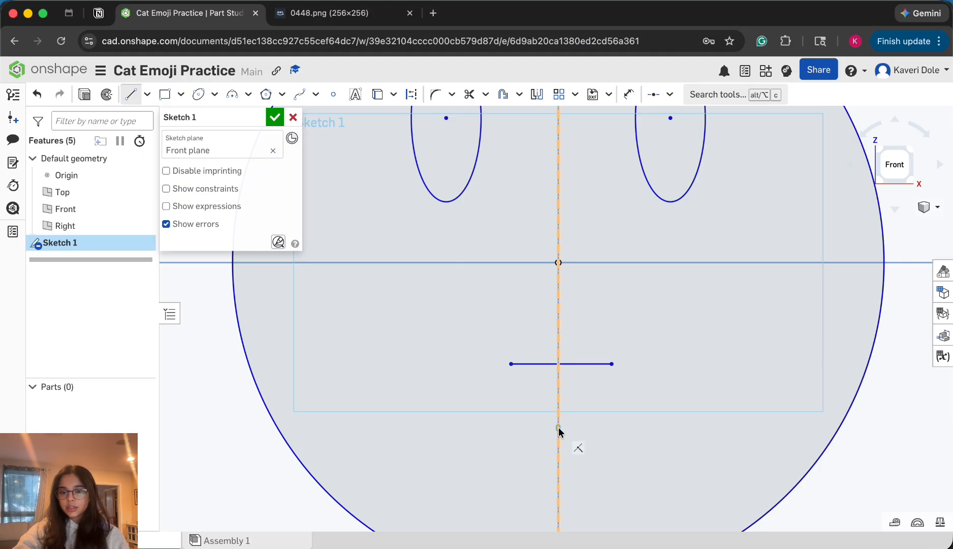
{"action": "left_click", "coordinate": [559, 429]}
{"action": "left_click", "coordinate": [611, 364]}
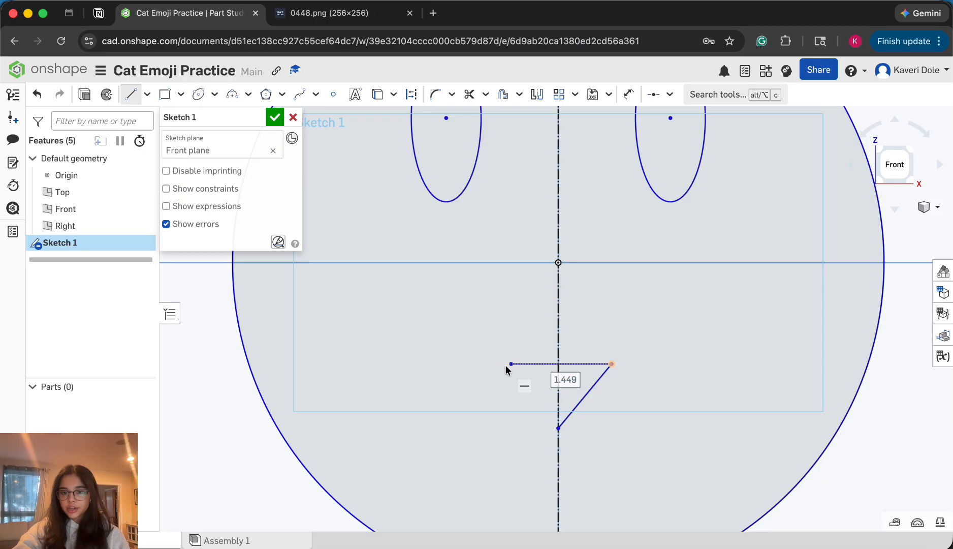
{"action": "left_click", "coordinate": [511, 364]}
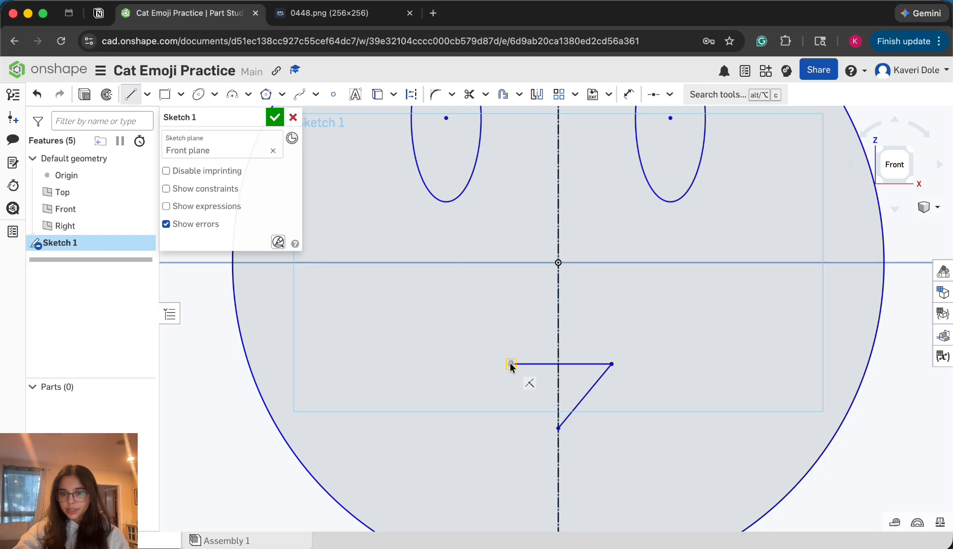
{"action": "left_click", "coordinate": [558, 429]}
{"action": "key", "text": "Escape"}
{"action": "scroll", "coordinate": [554, 432], "scroll_direction": "down", "scroll_amount": 3}
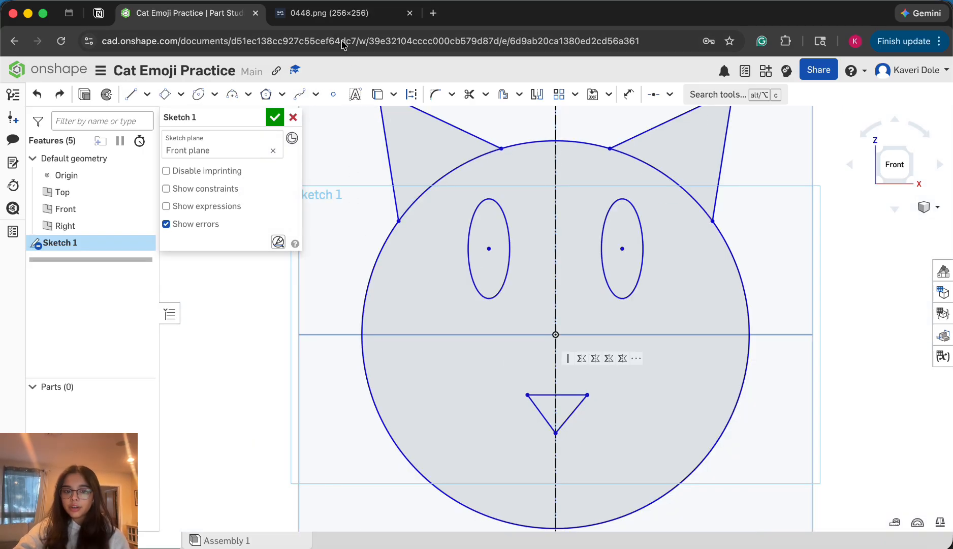
Check the reference image for the whiskers and sketch a horizontal corner rectangle about 3 cm by 0.2 cm as the middle left whisker
{"action": "left_click", "coordinate": [328, 13]}
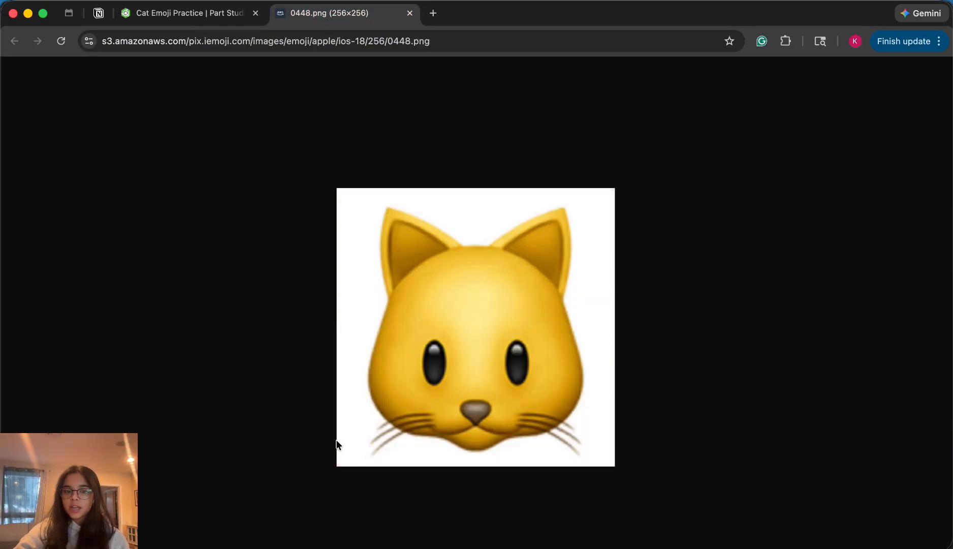
{"action": "left_click", "coordinate": [172, 21]}
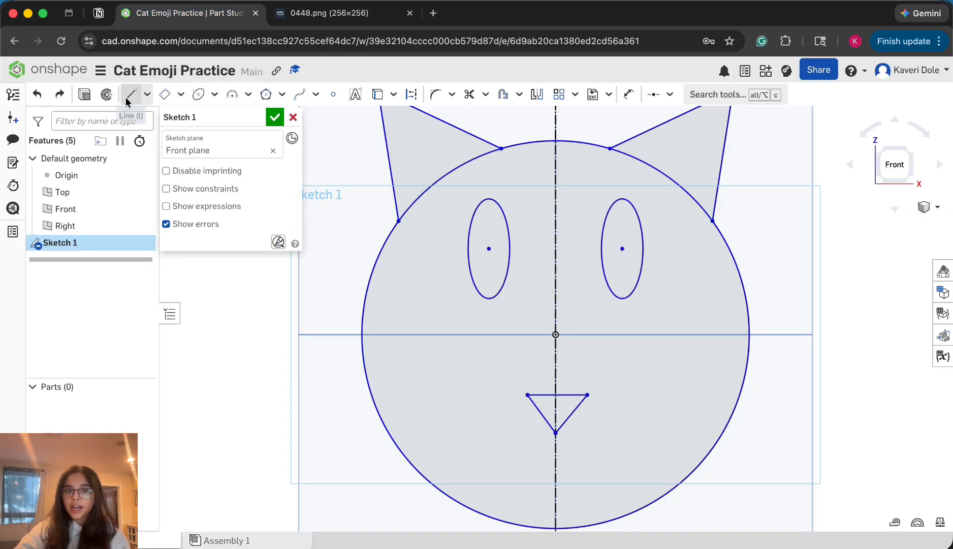
{"action": "left_click", "coordinate": [180, 95]}
{"action": "left_click", "coordinate": [189, 120]}
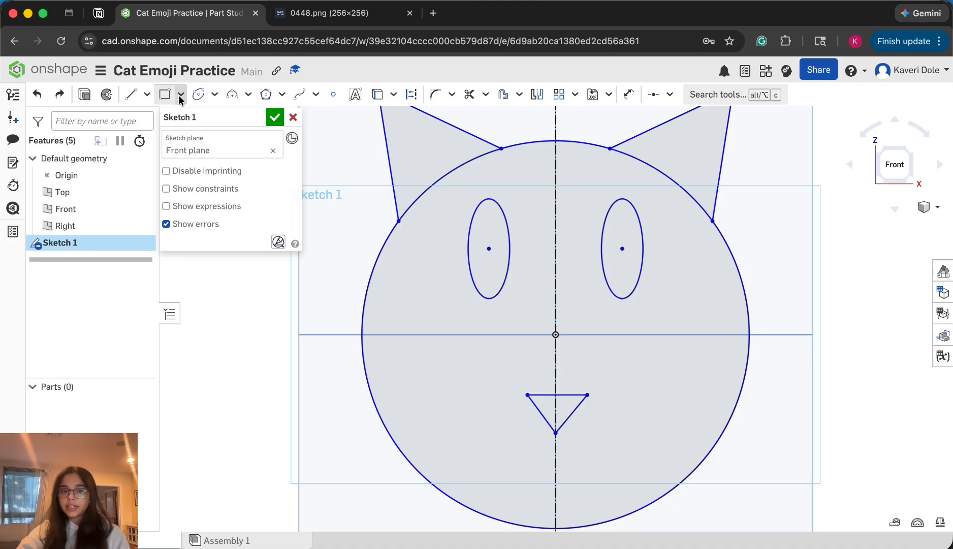
{"action": "left_click", "coordinate": [180, 95]}
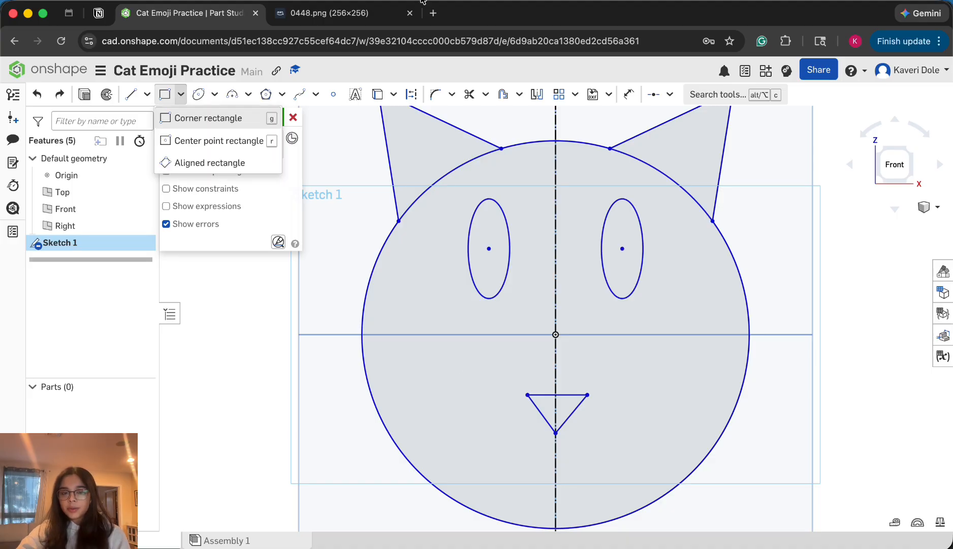
{"action": "left_click", "coordinate": [386, 13]}
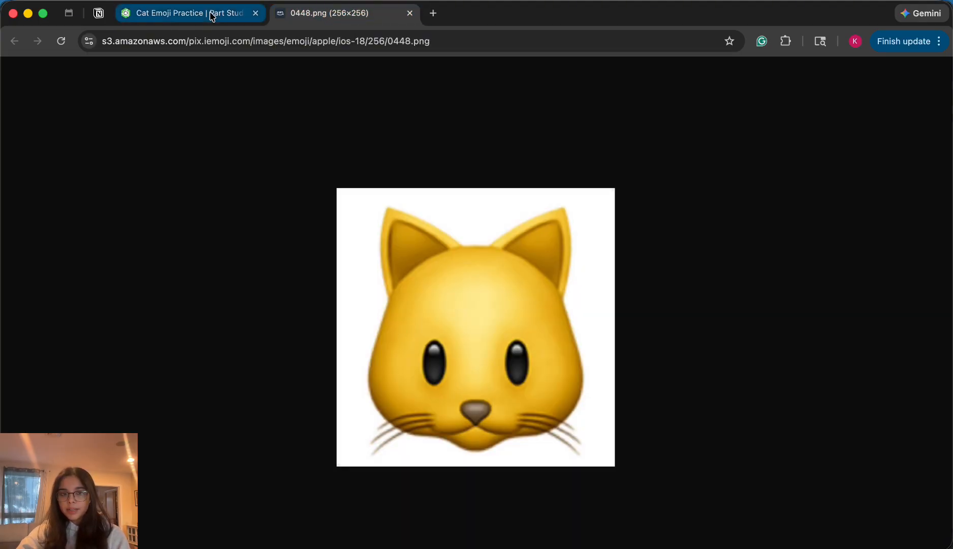
{"action": "left_click", "coordinate": [188, 12]}
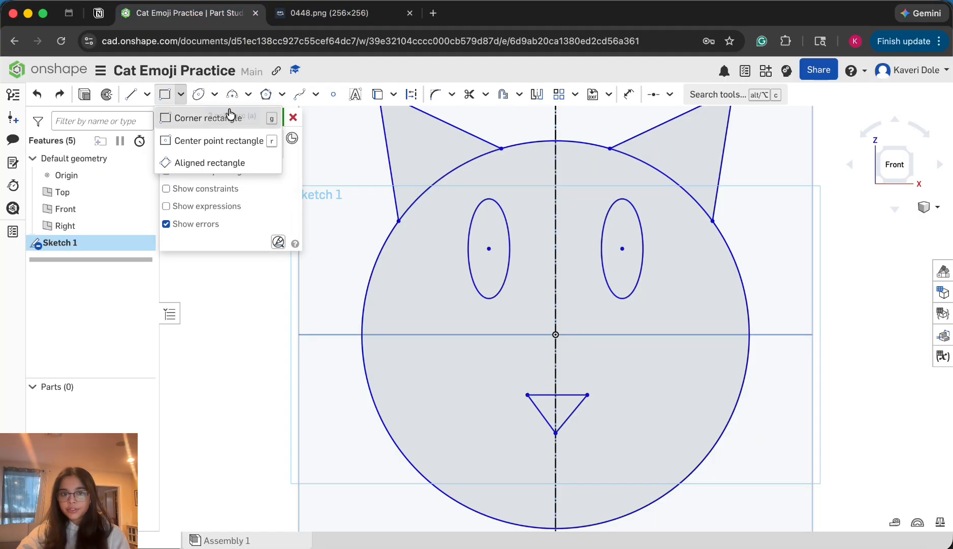
{"action": "left_click", "coordinate": [508, 409]}
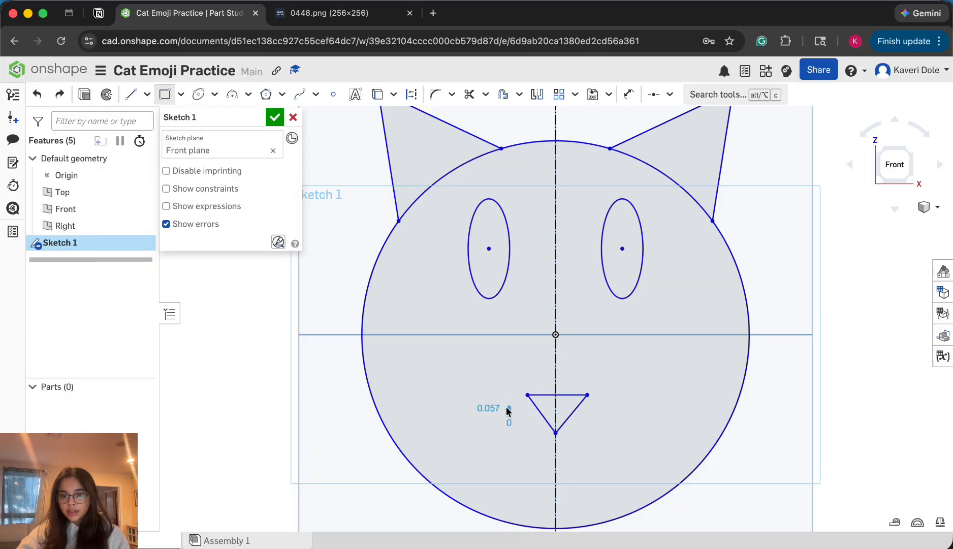
{"action": "left_click", "coordinate": [405, 401]}
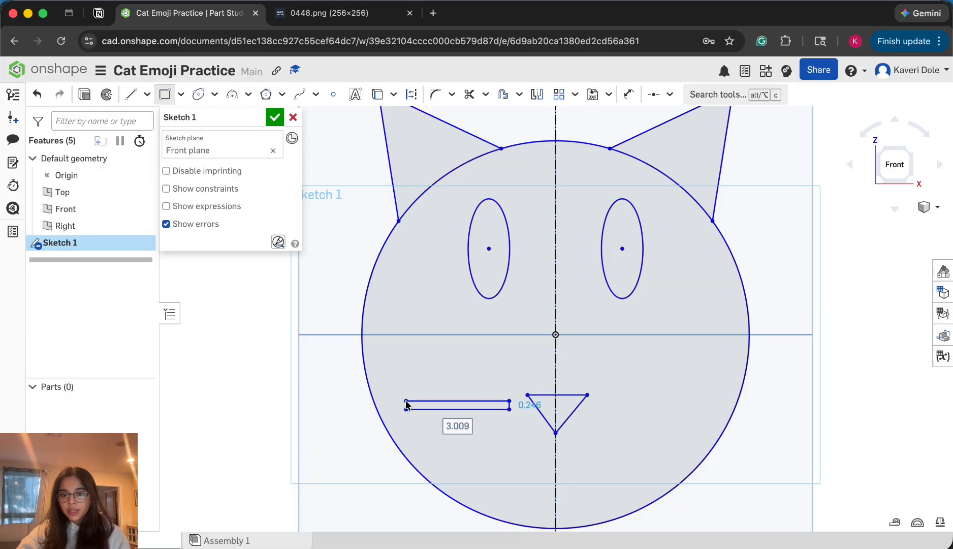
Sketch an aligned rectangle about 3 cm long above the middle left whisker, sloping down toward the nose, as the upper left whisker
{"action": "left_click", "coordinate": [181, 94]}
{"action": "left_click", "coordinate": [335, 13]}
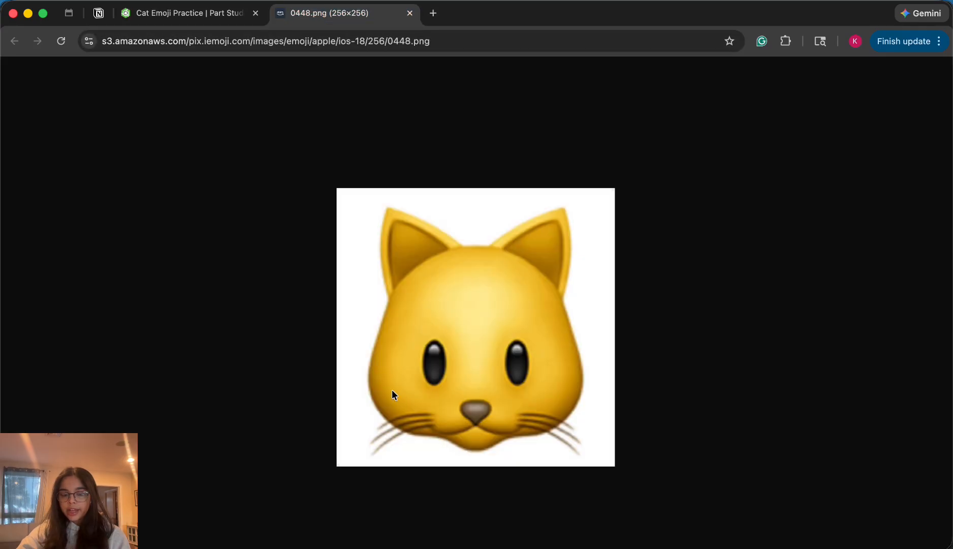
{"action": "left_click", "coordinate": [184, 11]}
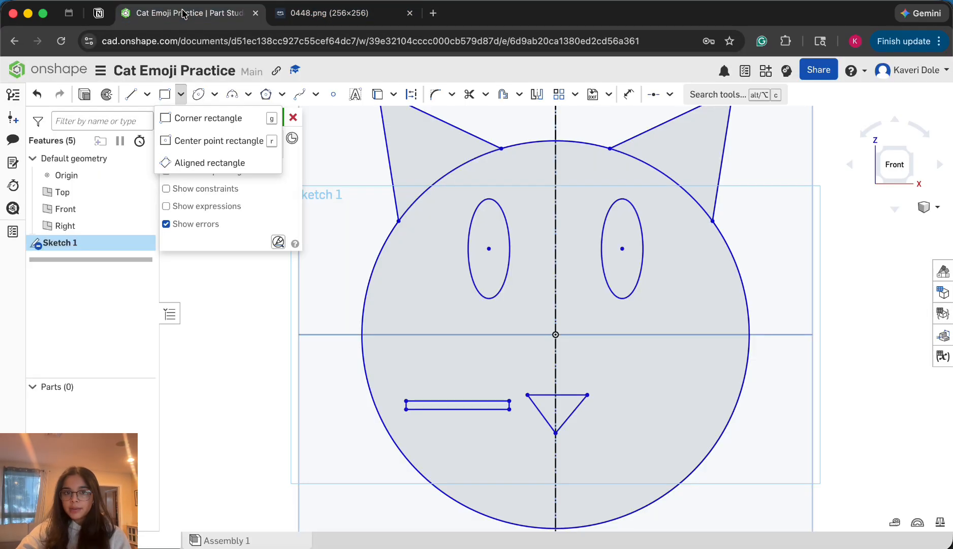
{"action": "left_click", "coordinate": [209, 163]}
{"action": "left_click", "coordinate": [510, 386]}
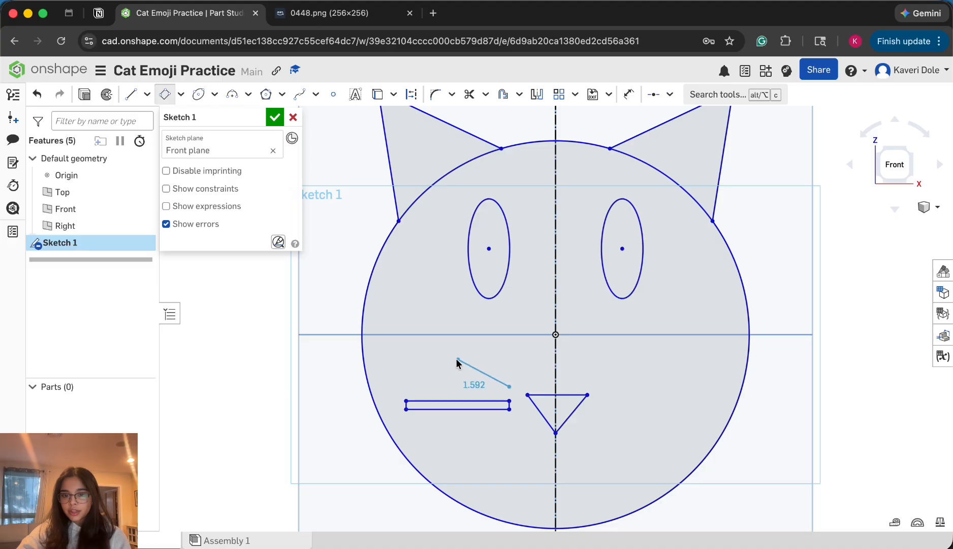
{"action": "left_click", "coordinate": [415, 346]}
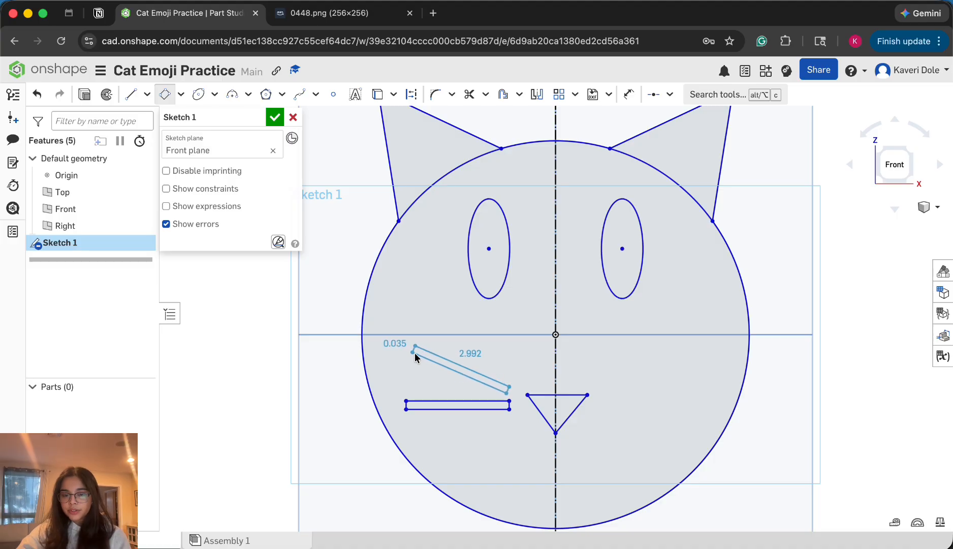
{"action": "left_click", "coordinate": [416, 356]}
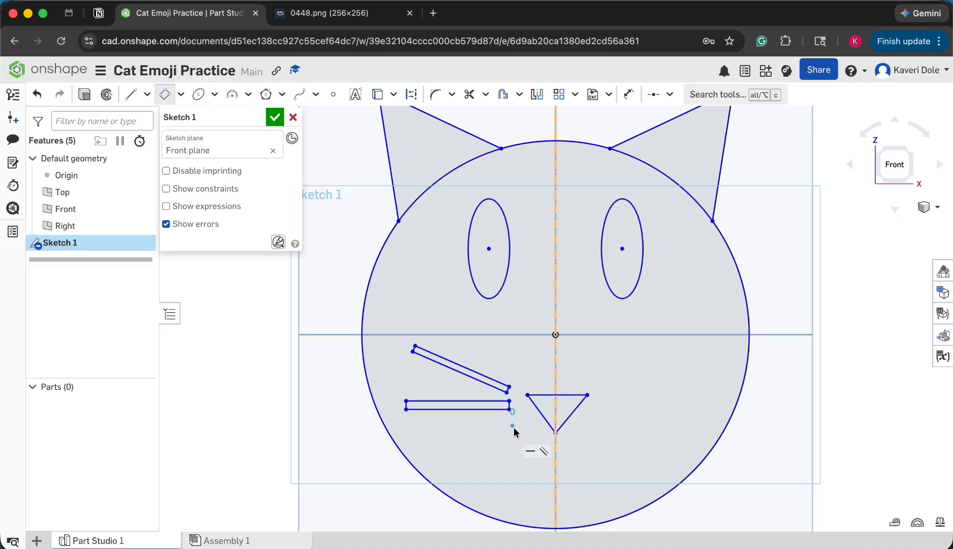
Sketch an aligned rectangle about 2 cm long and 0.26 cm wide, slanting down and away from the nose, as the lower left whisker
{"action": "left_click", "coordinate": [513, 426]}
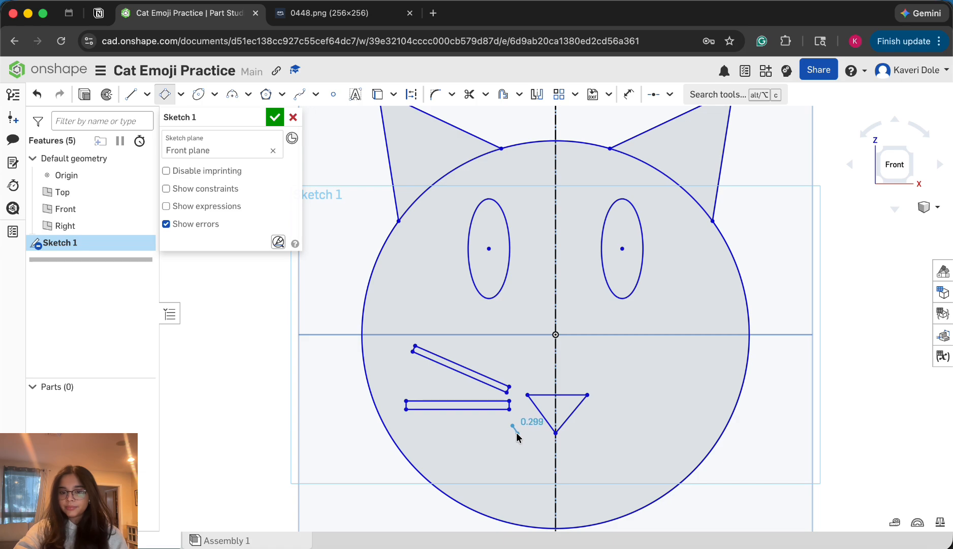
{"action": "left_click", "coordinate": [518, 432]}
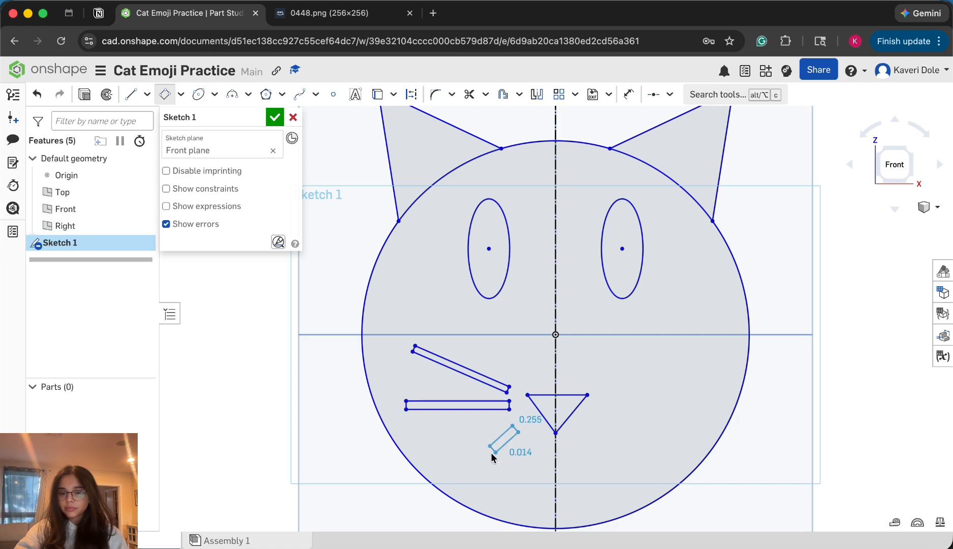
{"action": "left_click", "coordinate": [459, 471]}
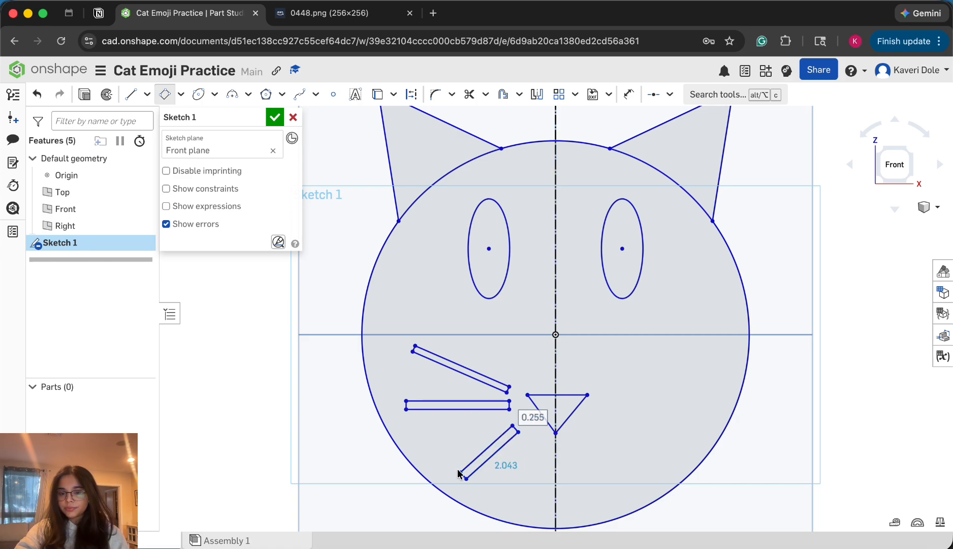
{"action": "key", "text": "Escape"}
{"action": "key", "text": "Escape"}
Mirror all four edges of the middle left whisker about the vertical construction line
{"action": "scroll", "coordinate": [693, 491], "scroll_direction": "down", "scroll_amount": 3}
{"action": "scroll", "coordinate": [701, 501], "scroll_direction": "up", "scroll_amount": 4}
{"action": "scroll", "coordinate": [701, 500], "scroll_direction": "up", "scroll_amount": 2}
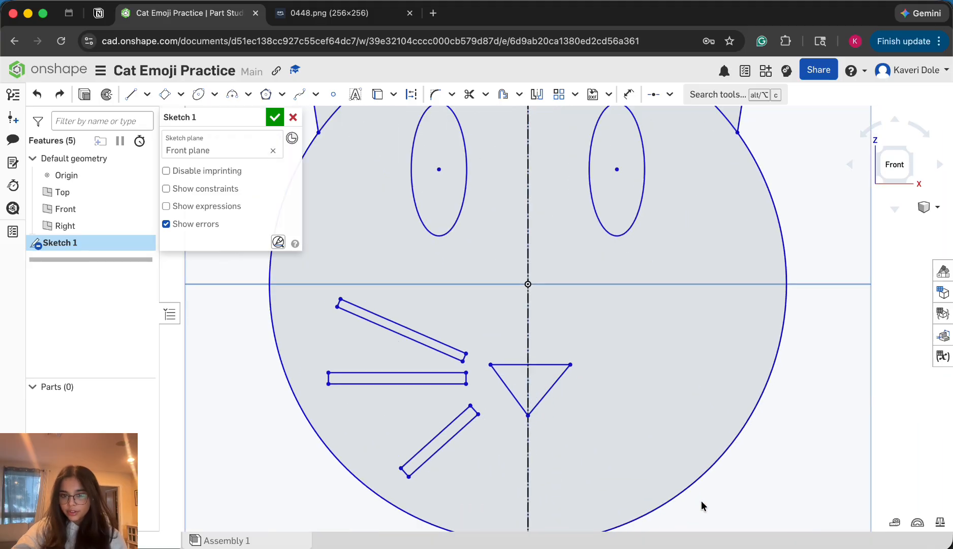
{"action": "scroll", "coordinate": [702, 500], "scroll_direction": "down", "scroll_amount": 3}
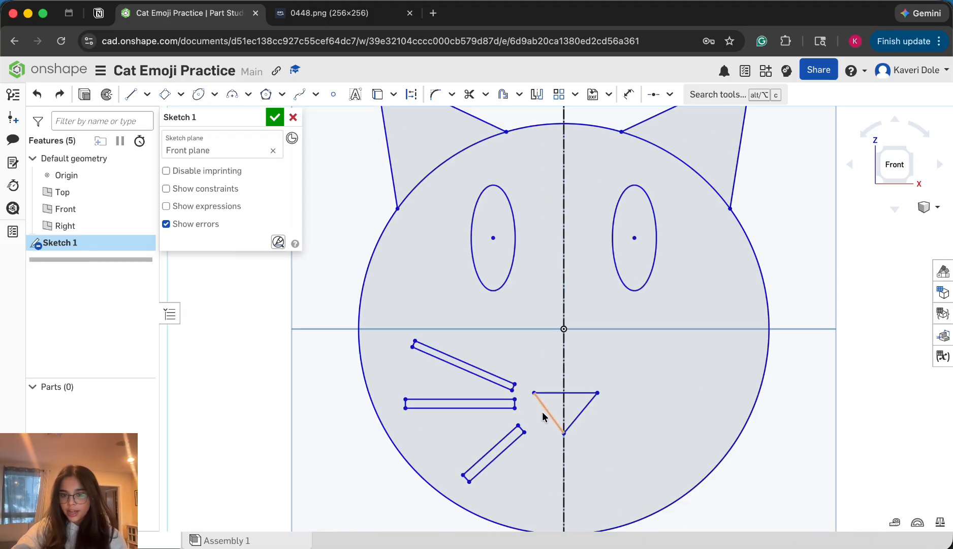
{"action": "scroll", "coordinate": [543, 415], "scroll_direction": "down", "scroll_amount": 2}
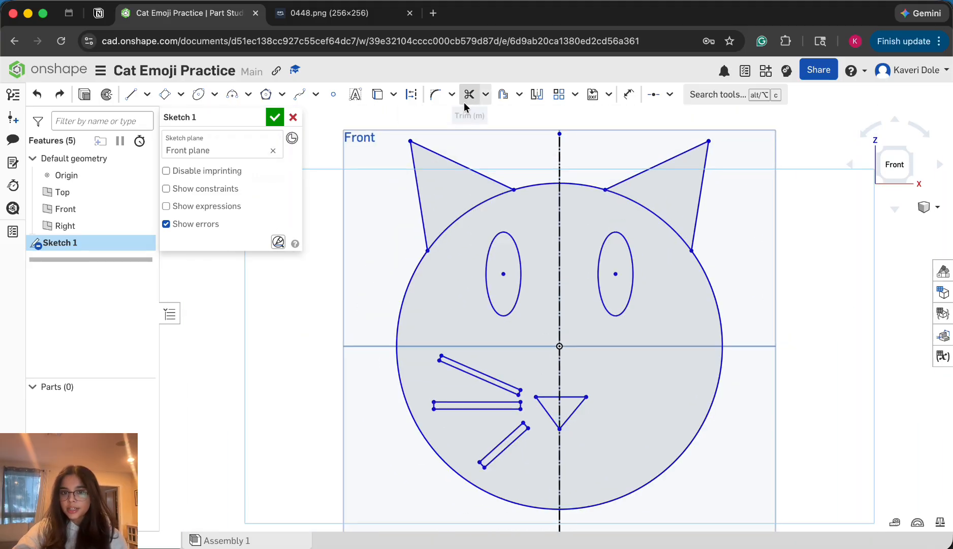
{"action": "left_click", "coordinate": [536, 94]}
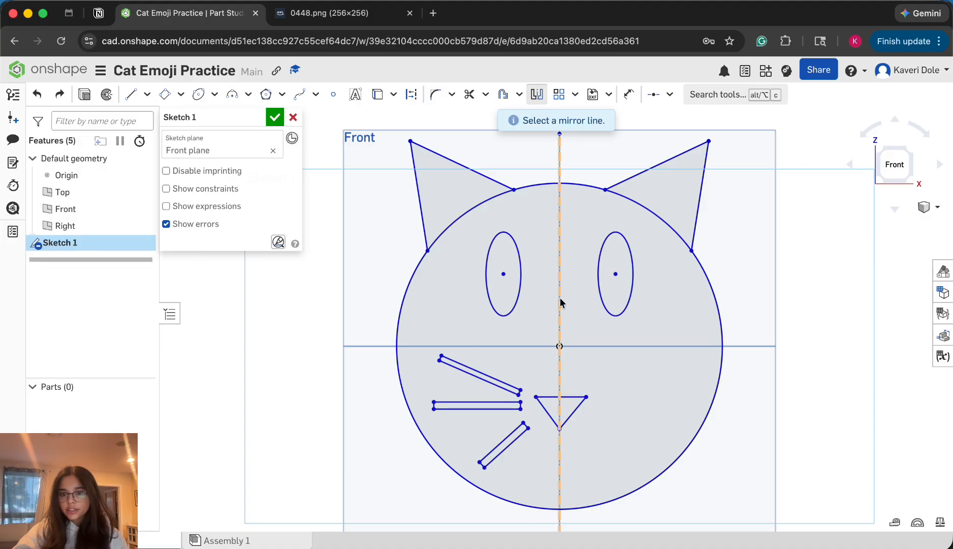
{"action": "left_click", "coordinate": [560, 298]}
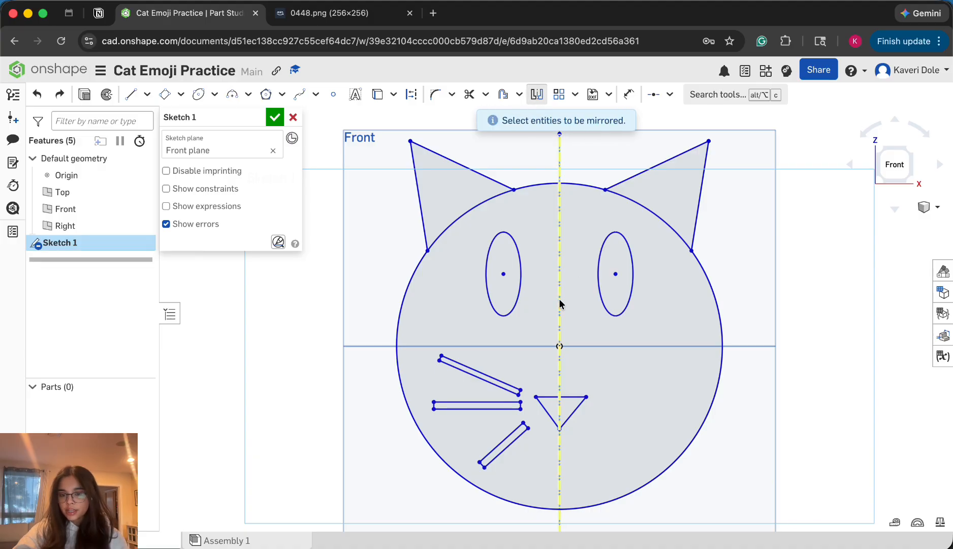
{"action": "left_click", "coordinate": [493, 409]}
{"action": "left_click", "coordinate": [491, 403]}
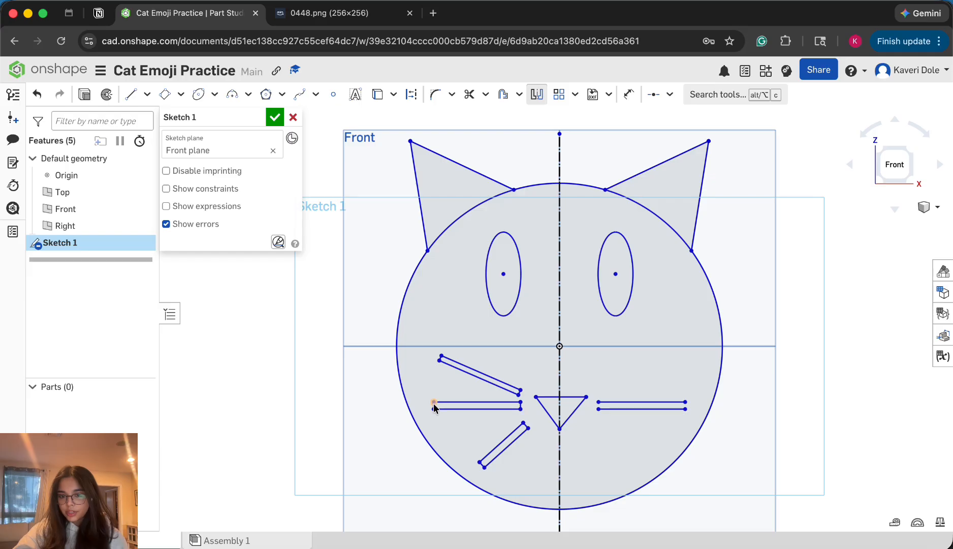
{"action": "scroll", "coordinate": [435, 407], "scroll_direction": "up", "scroll_amount": 3}
{"action": "scroll", "coordinate": [434, 406], "scroll_direction": "up", "scroll_amount": 5}
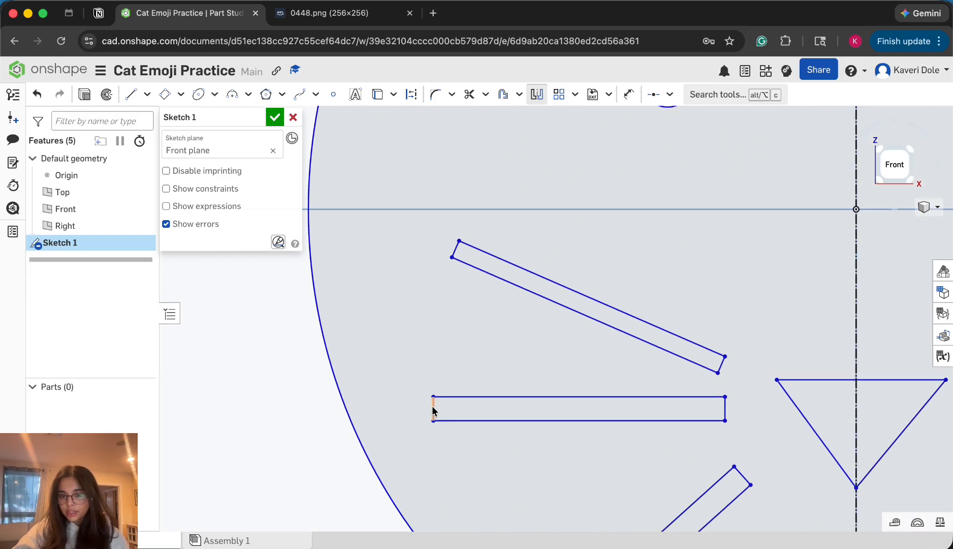
{"action": "left_click", "coordinate": [726, 409]}
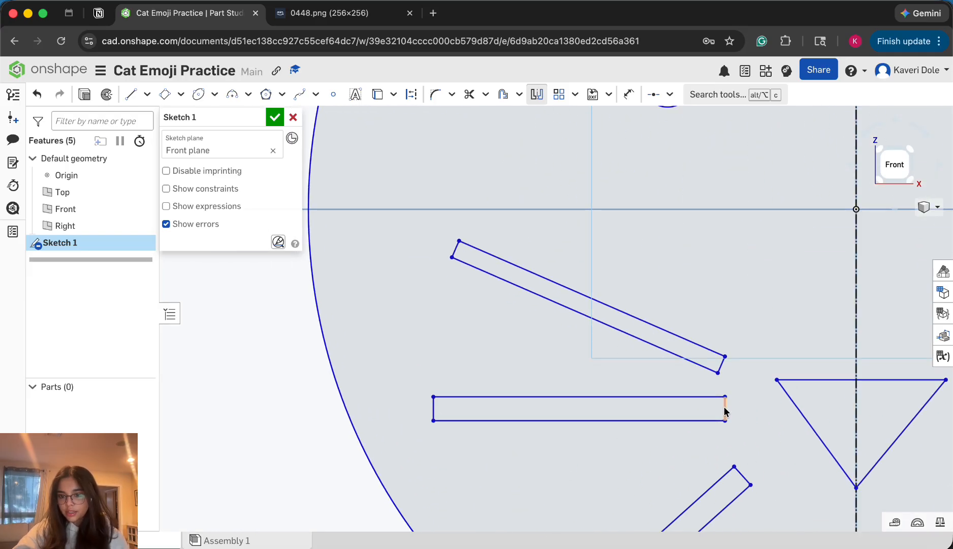
Mirror the long edges and end edges of the upper left whisker about the same construction line
{"action": "left_click", "coordinate": [685, 359]}
{"action": "left_click", "coordinate": [721, 365]}
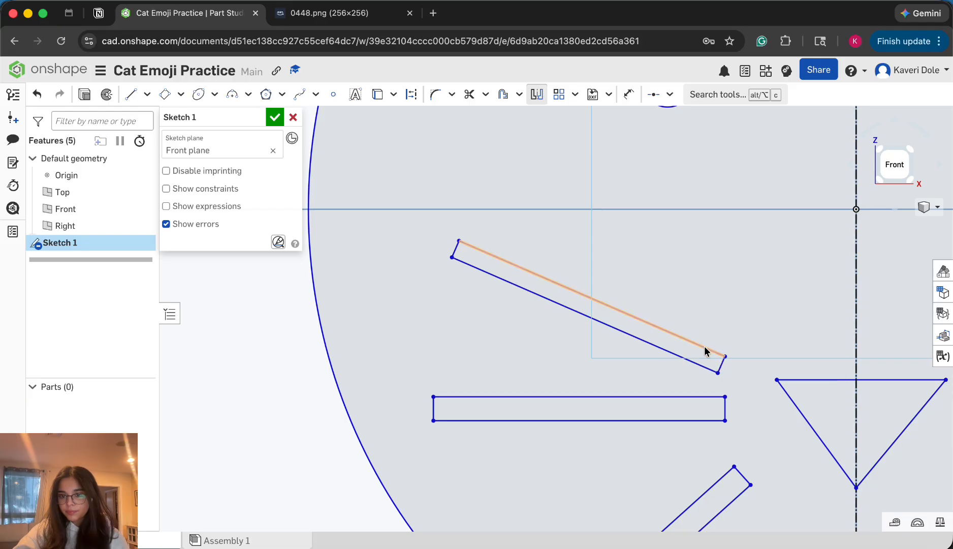
{"action": "left_click", "coordinate": [706, 350]}
{"action": "scroll", "coordinate": [453, 254], "scroll_direction": "down", "scroll_amount": 7}
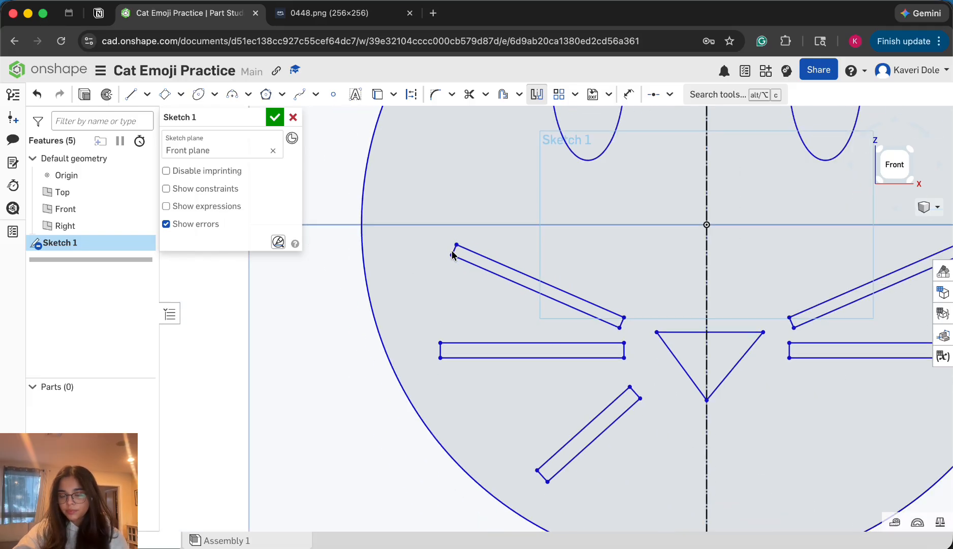
Mirror the four edges of the lower left whisker about the construction line to complete the right-hand whiskers
{"action": "scroll", "coordinate": [559, 338], "scroll_direction": "up", "scroll_amount": 5}
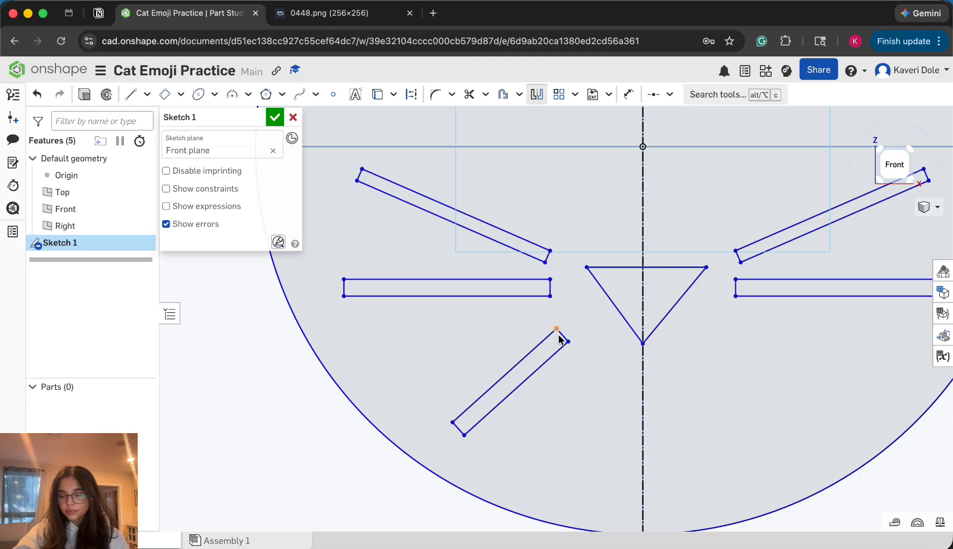
{"action": "left_click", "coordinate": [424, 460]}
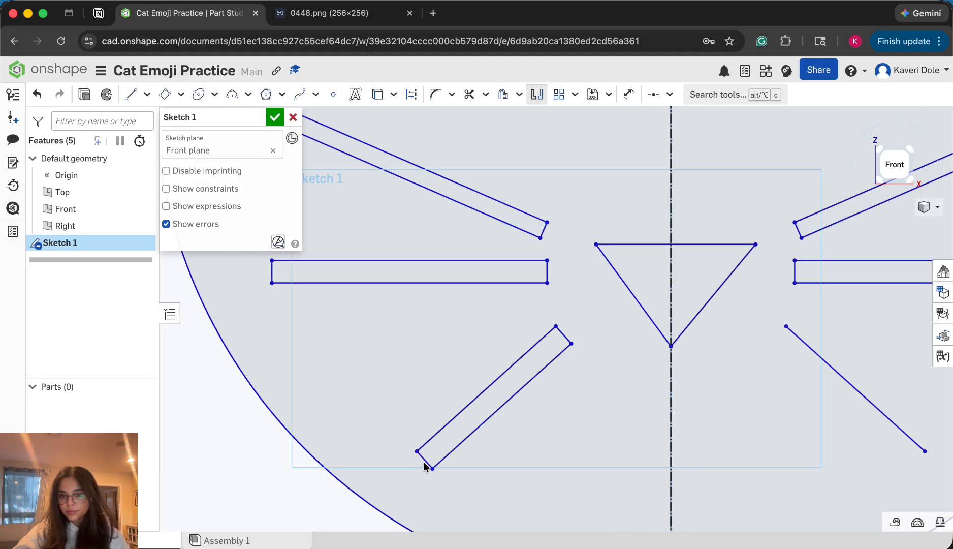
{"action": "left_click", "coordinate": [447, 455]}
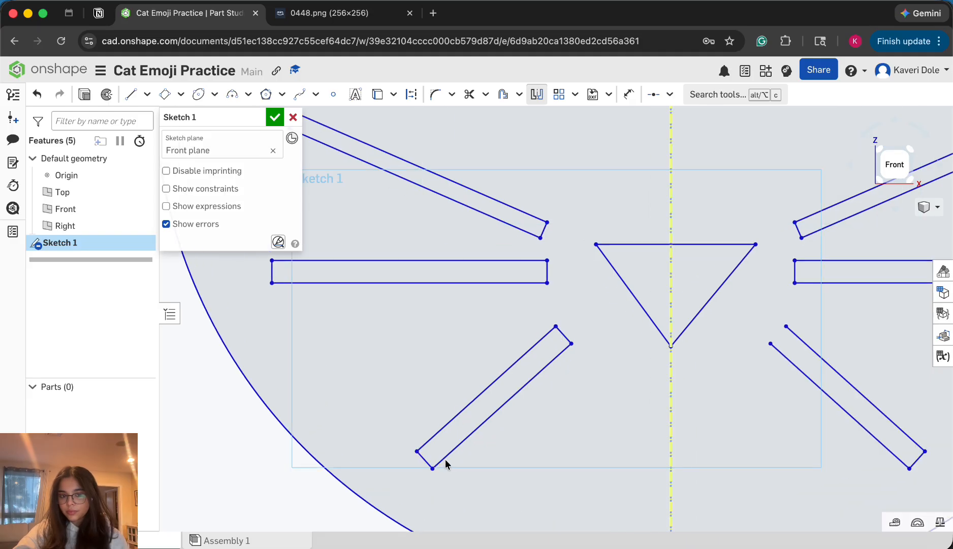
{"action": "left_click", "coordinate": [566, 336]}
{"action": "scroll", "coordinate": [566, 338], "scroll_direction": "down", "scroll_amount": 6}
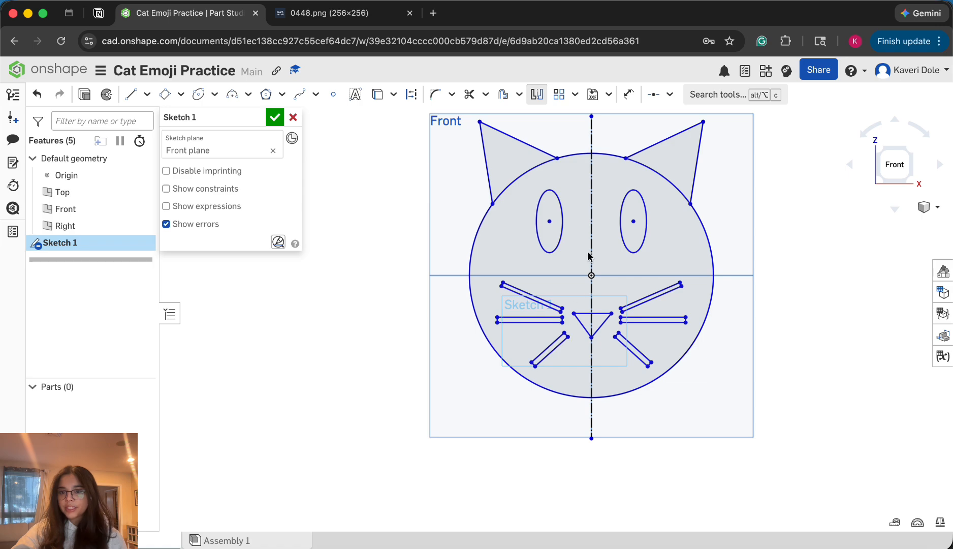
{"action": "scroll", "coordinate": [629, 222], "scroll_direction": "up", "scroll_amount": 1}
{"action": "scroll", "coordinate": [368, 488], "scroll_direction": "down", "scroll_amount": 2}
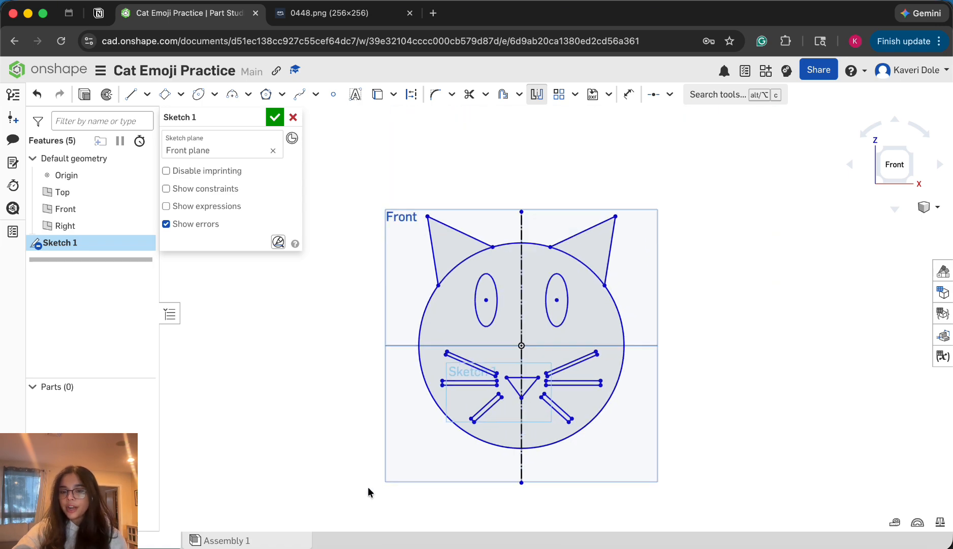
{"action": "scroll", "coordinate": [515, 397], "scroll_direction": "up", "scroll_amount": 2}
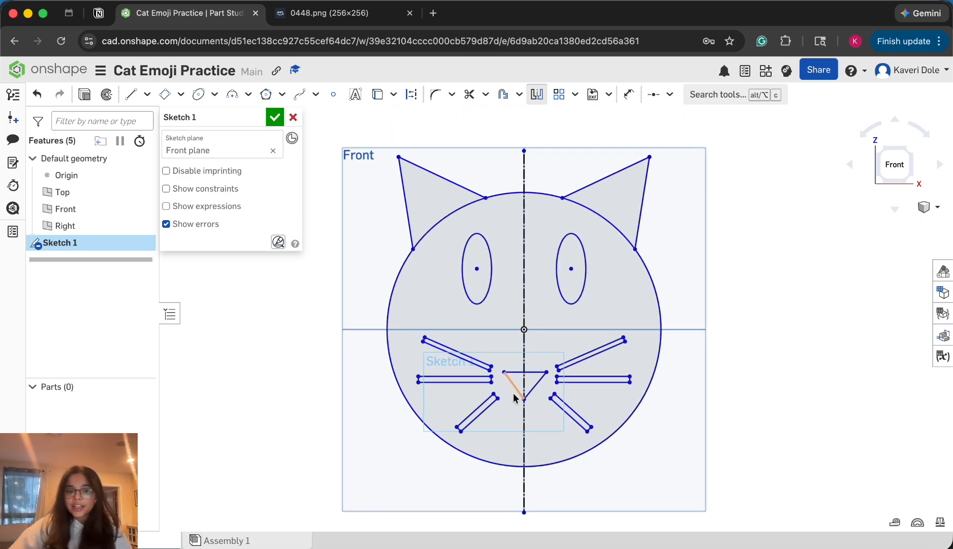